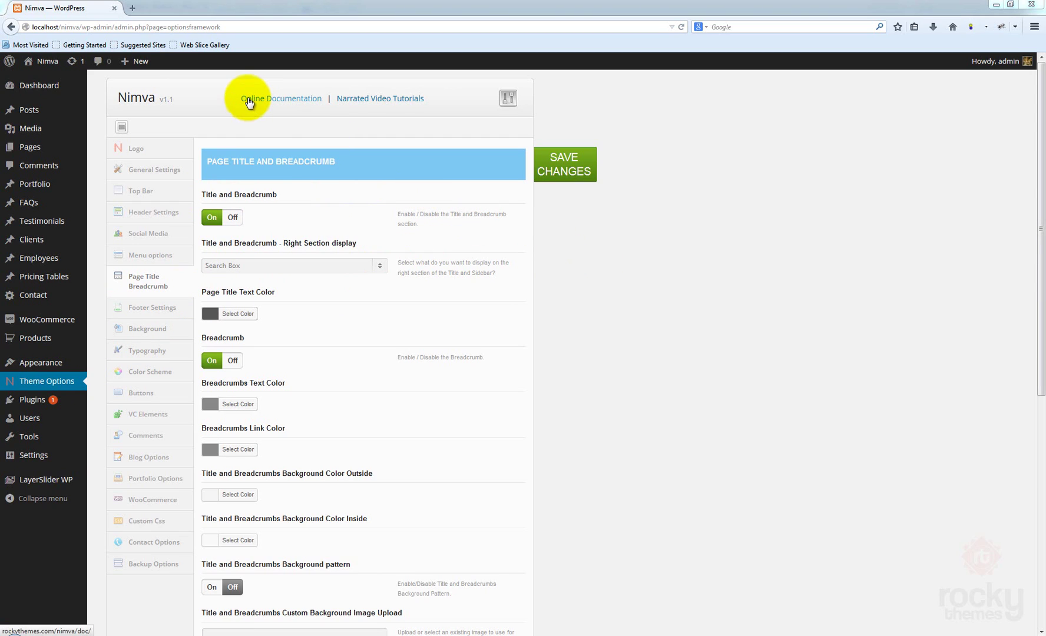
- Open the site front end in a new tab, load the Blog – Big Thumbs Right Sidebar page, then return to the theme options
right_click(47, 66)
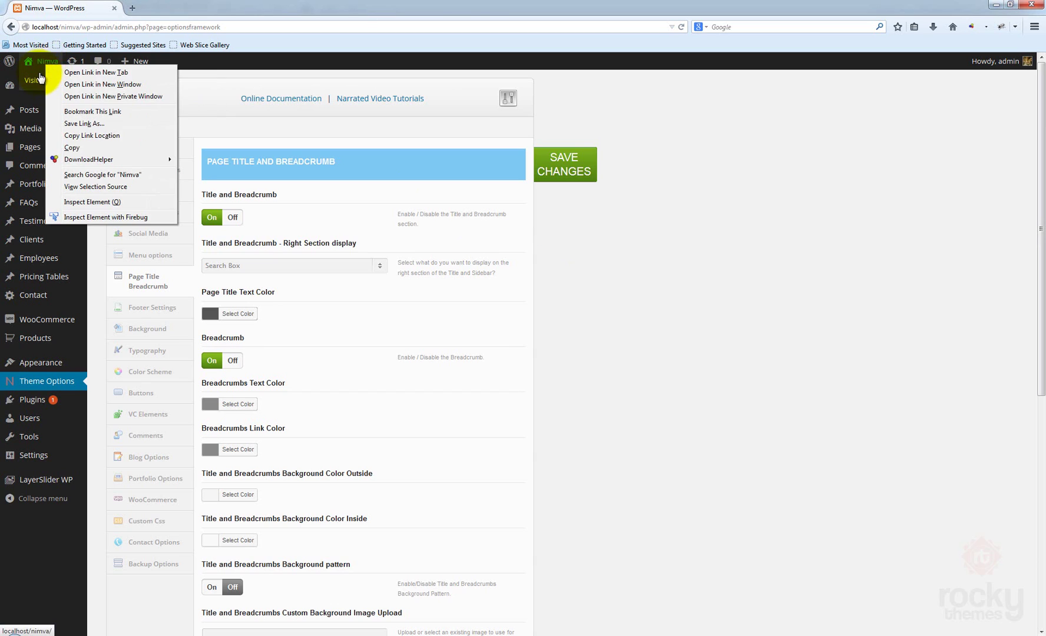
left_click(91, 70)
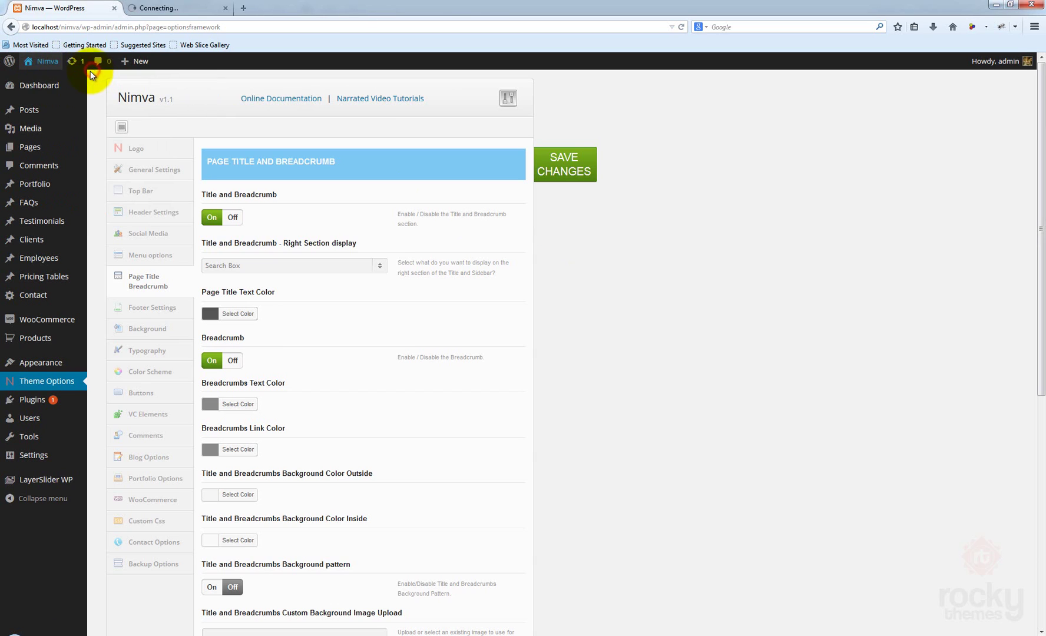
left_click(175, 14)
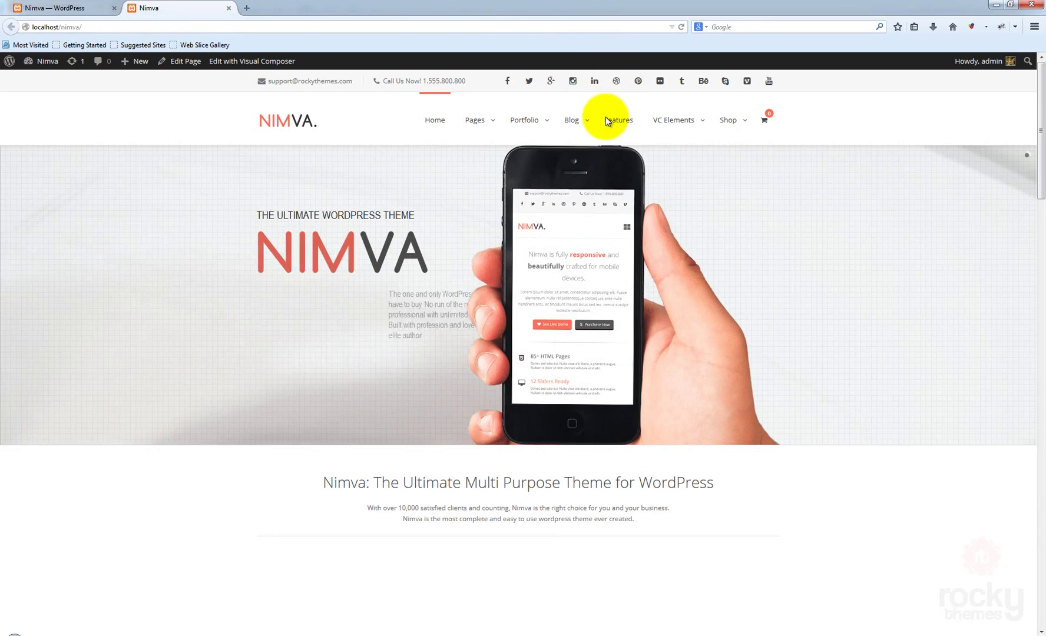
mouse_move(574, 121)
left_click(581, 157)
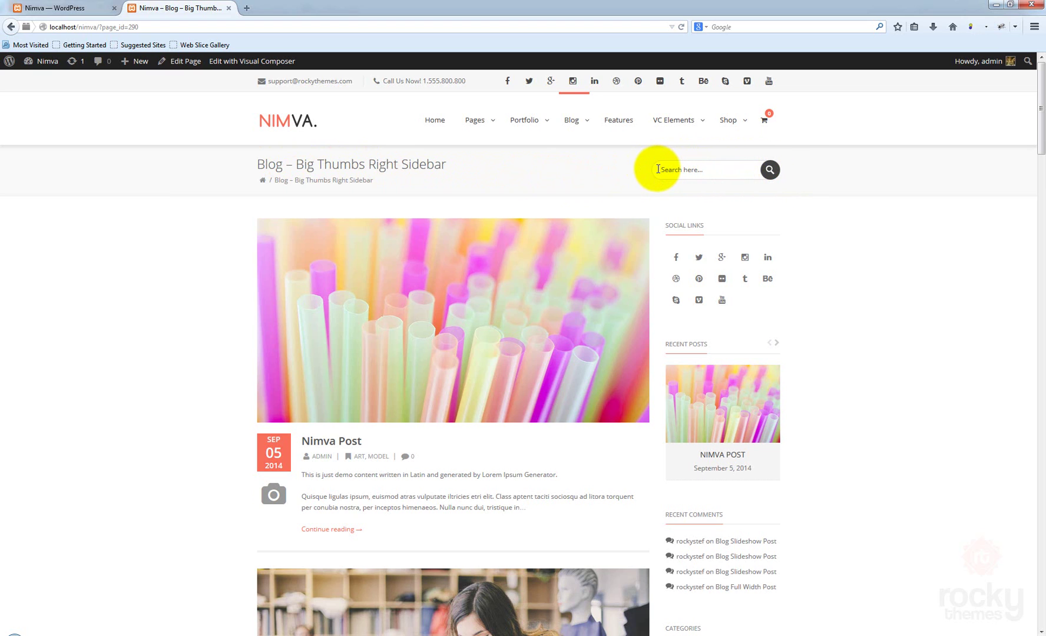
left_click(47, 8)
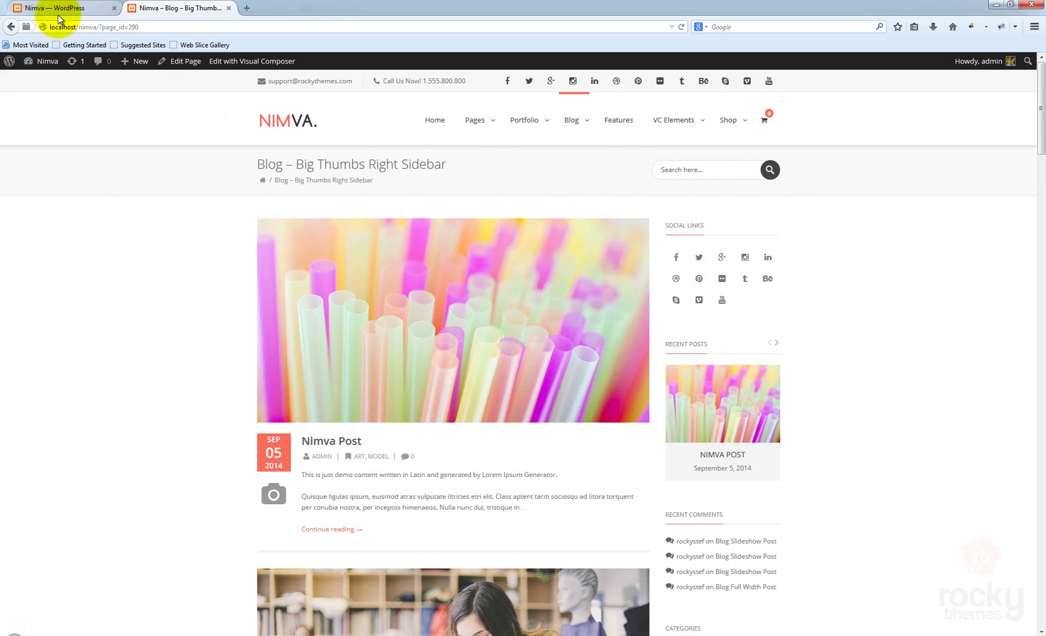
left_click(569, 284)
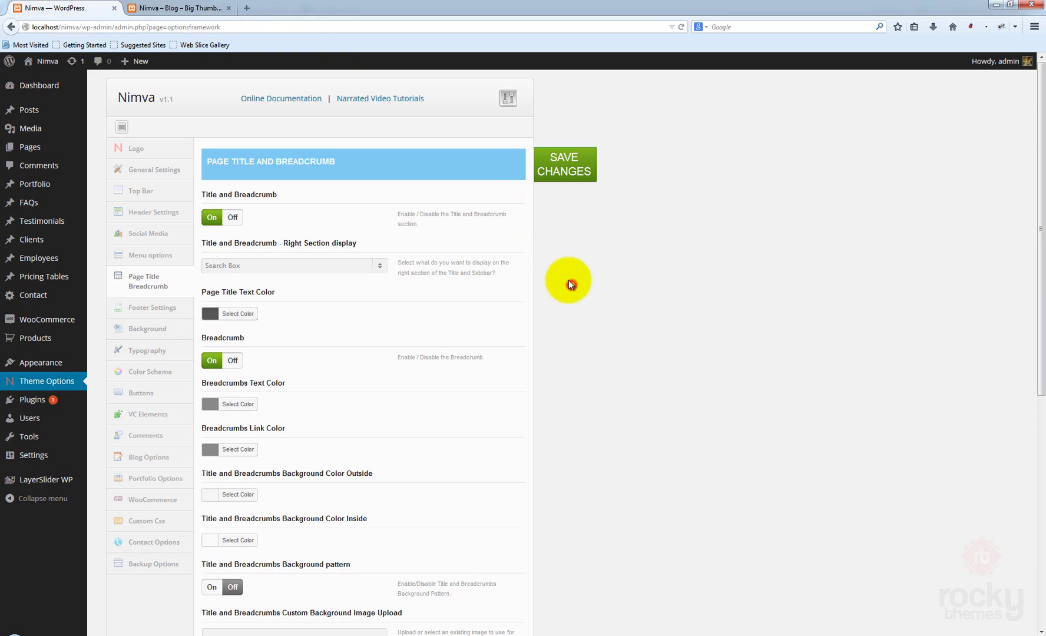
- Switch Title and Breadcrumb off, save, and reload the blog page to confirm its title bar is gone
left_click(233, 218)
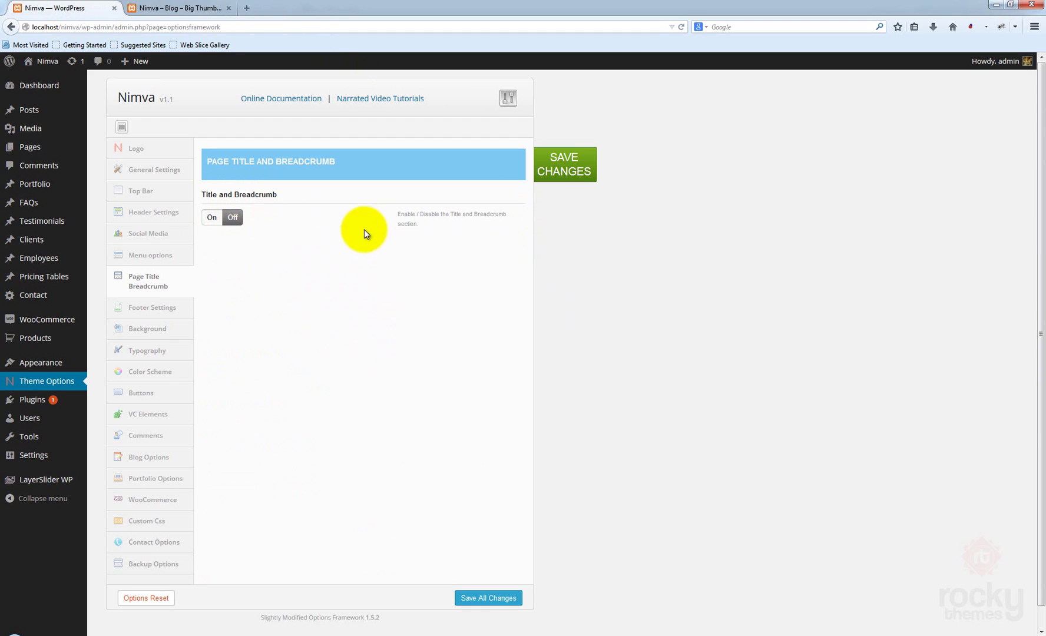
left_click(564, 164)
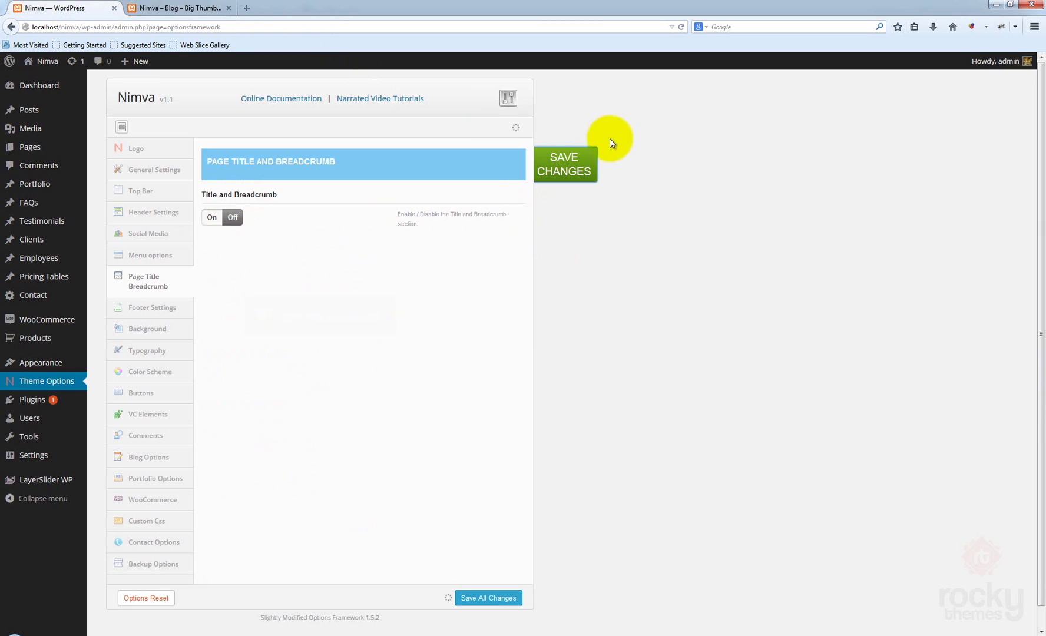
left_click(165, 8)
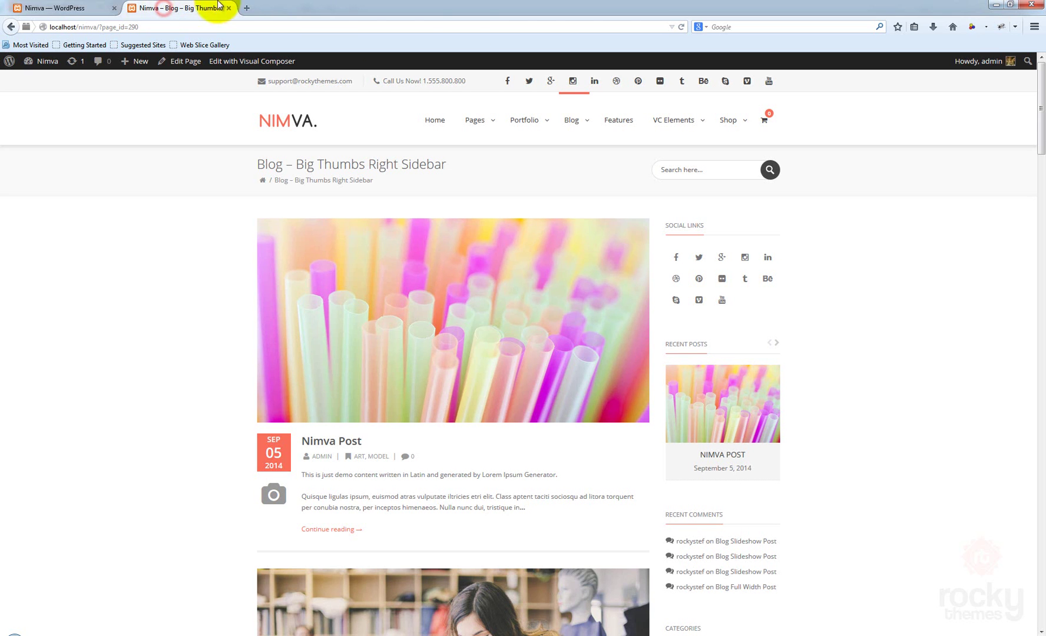
left_click(681, 27)
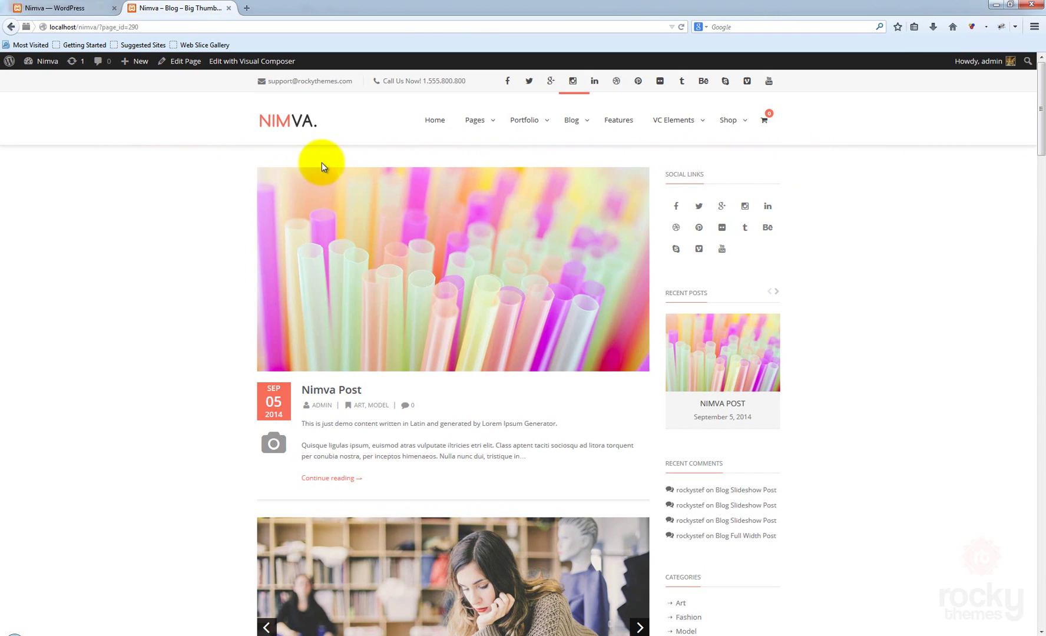
- Switch Title and Breadcrumb back on, save, and reload the blog page to see its title bar restored
left_click(65, 8)
left_click(212, 217)
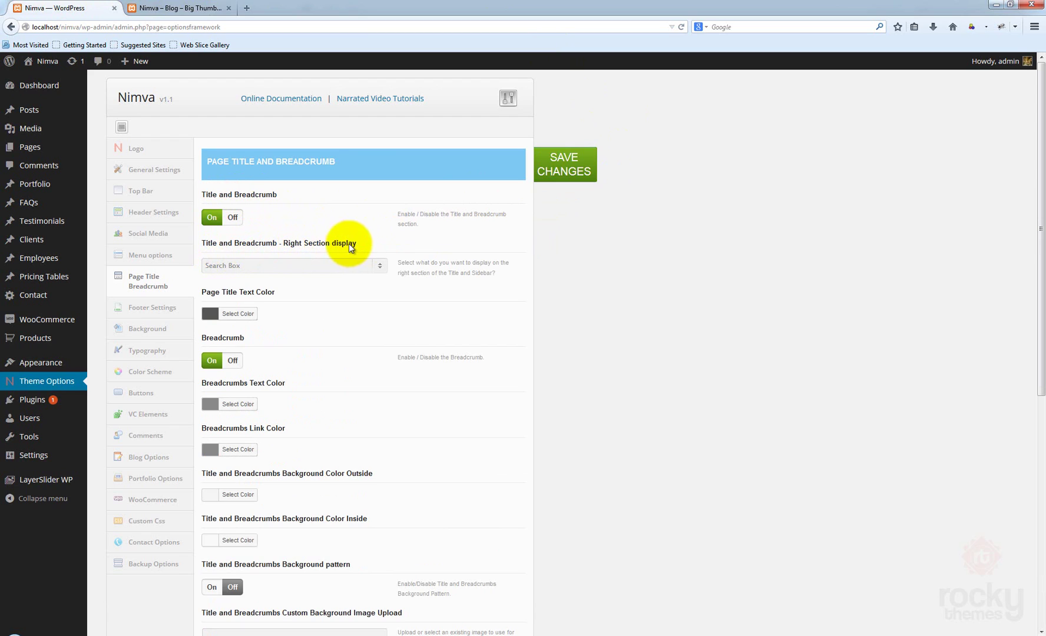
left_click(574, 170)
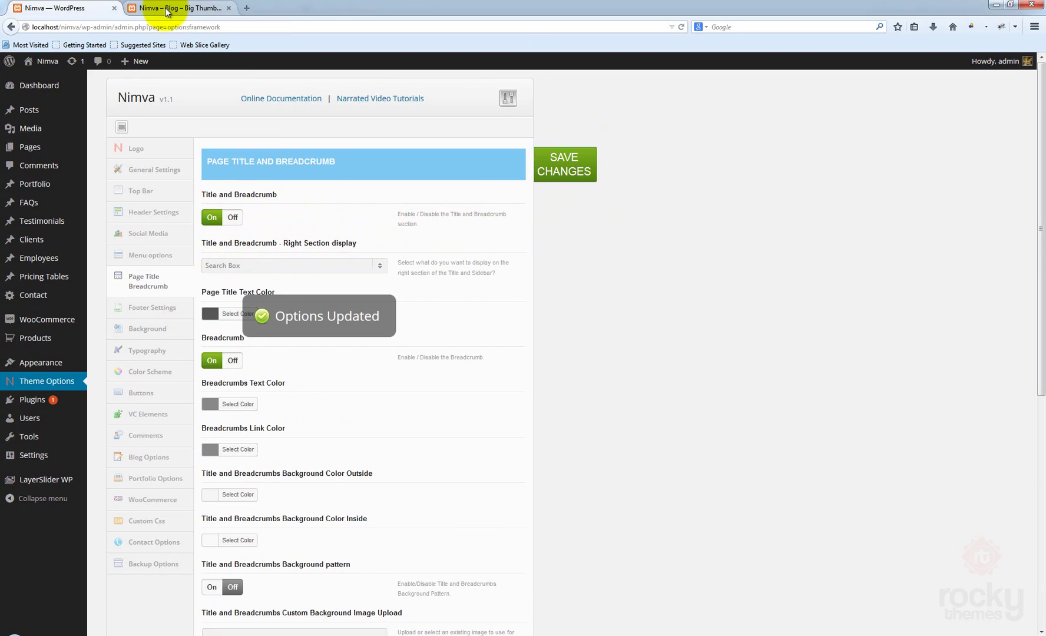
left_click(168, 9)
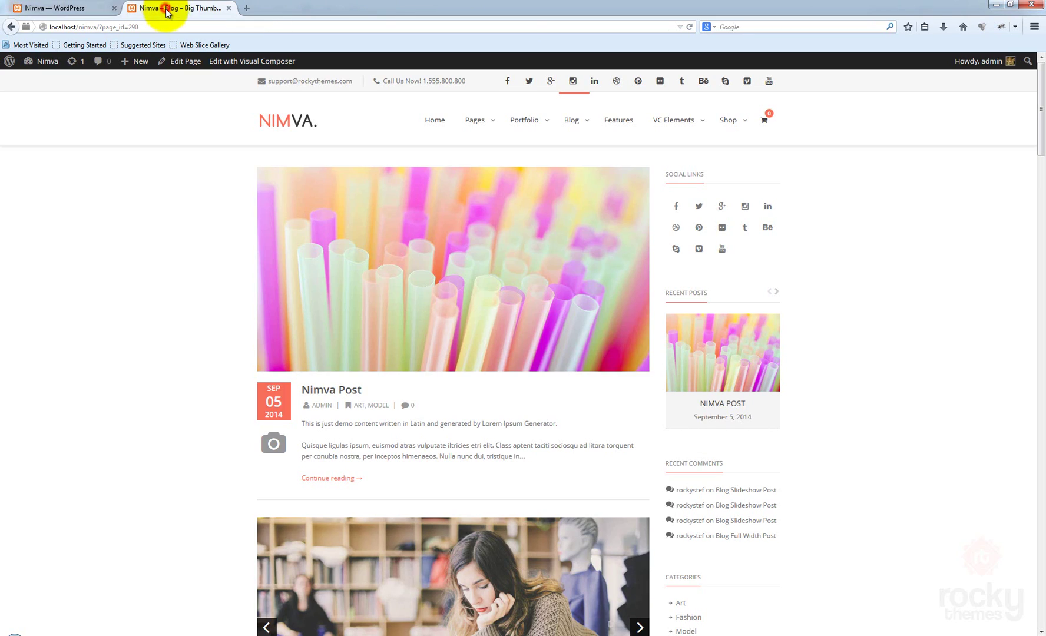
left_click(690, 27)
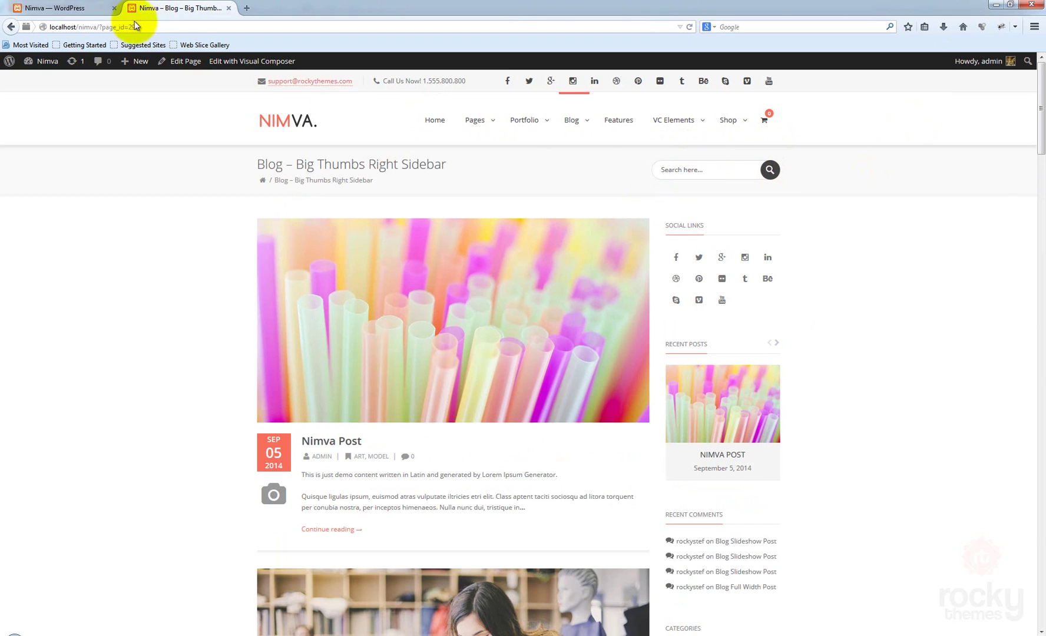
left_click(63, 10)
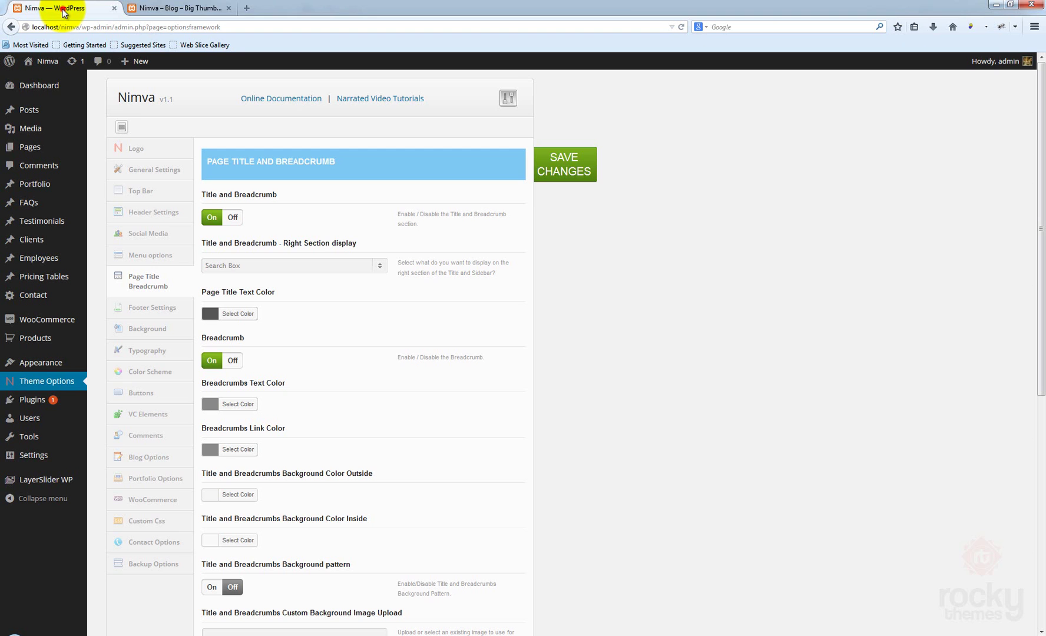
- Set the title bar's Right Section display to Contact Info, save, and reload the blog page
left_click(273, 265)
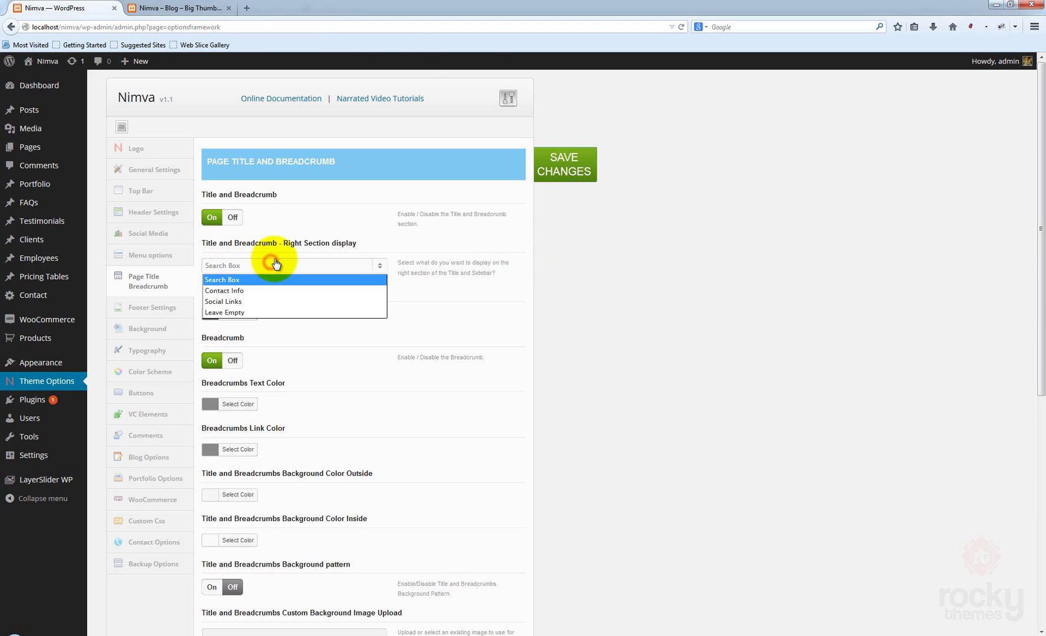
left_click(236, 293)
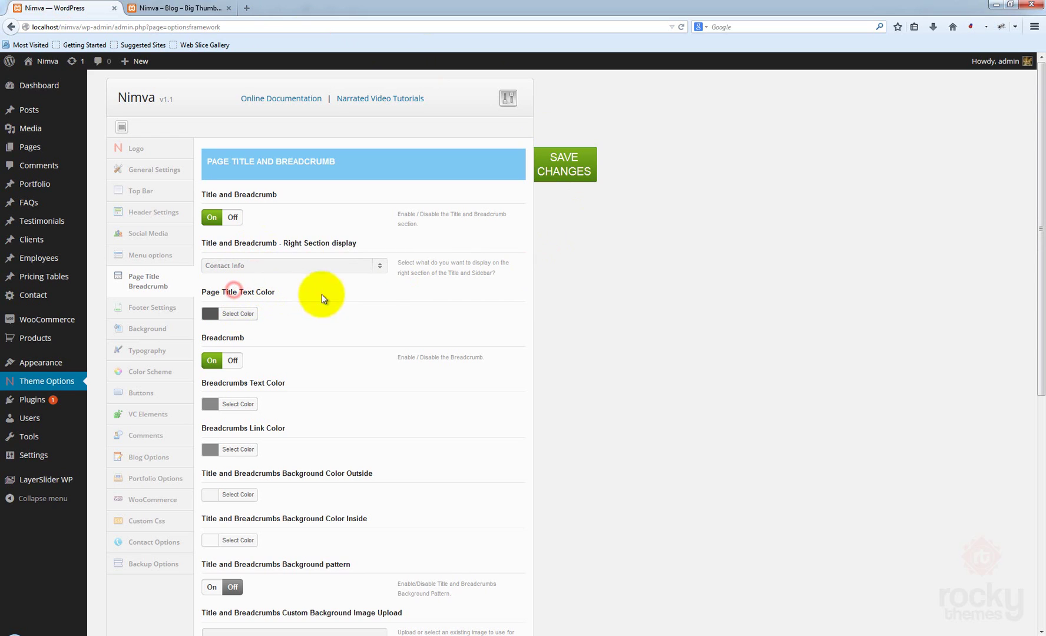
left_click(583, 169)
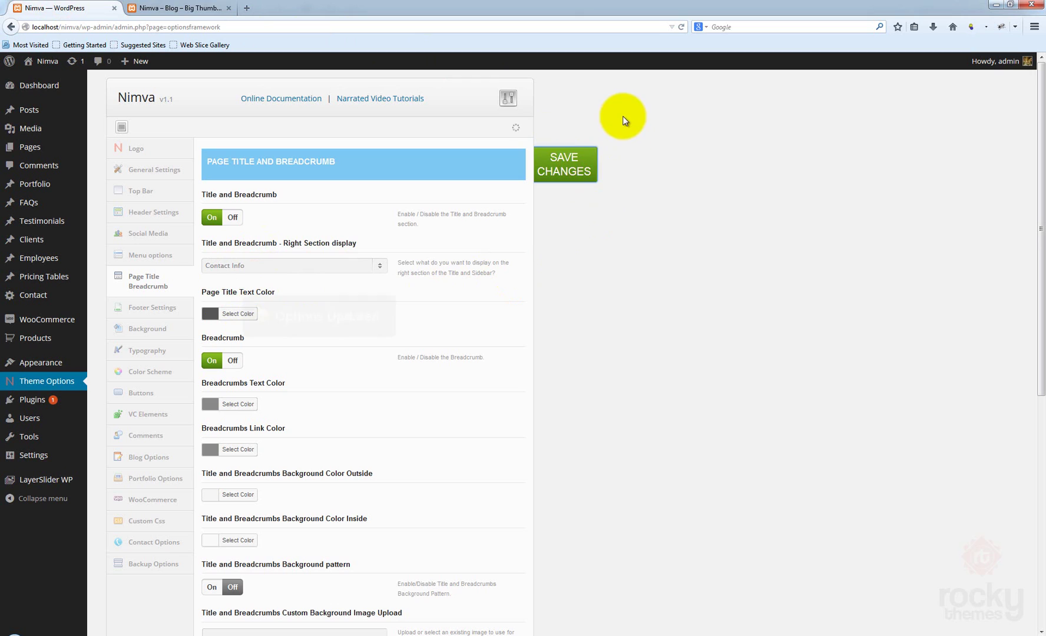
left_click(165, 9)
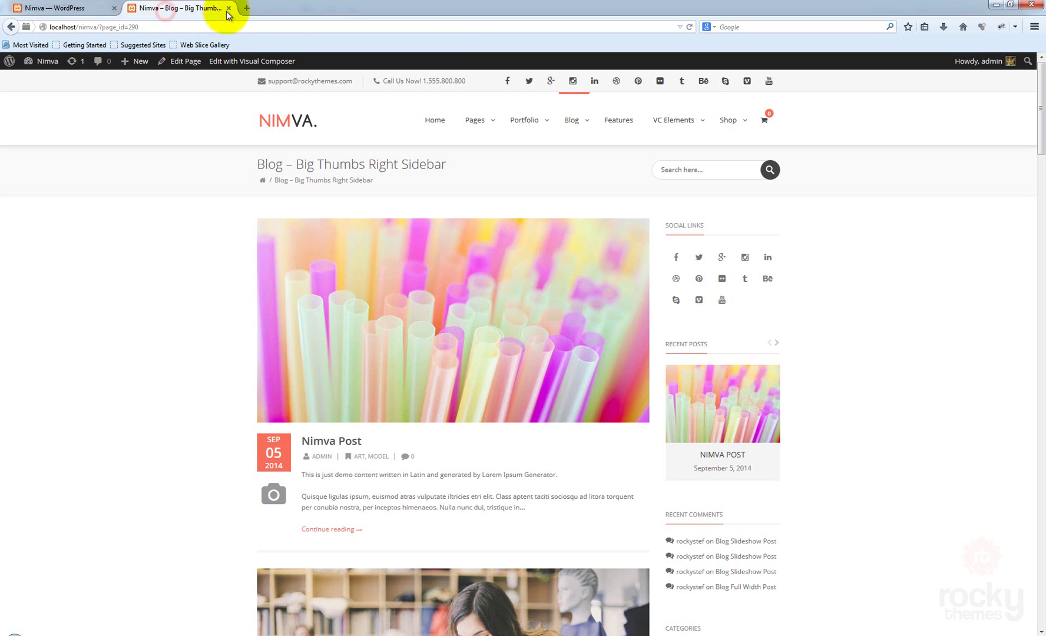
left_click(689, 27)
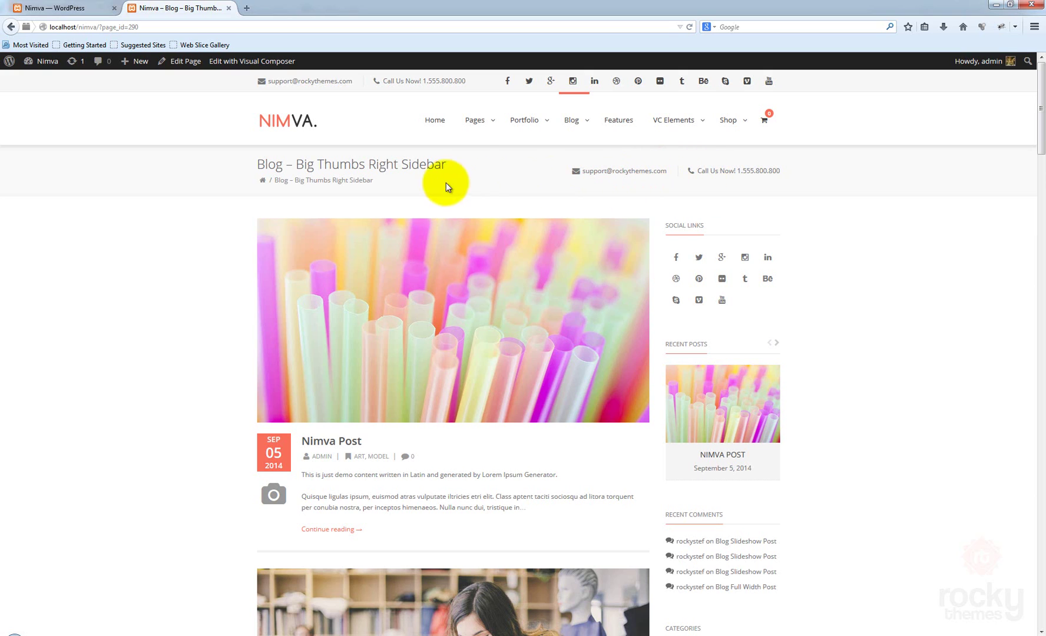
- Set the Right Section display to Social Links, save, and reload the blog page to show the social icons
left_click(52, 8)
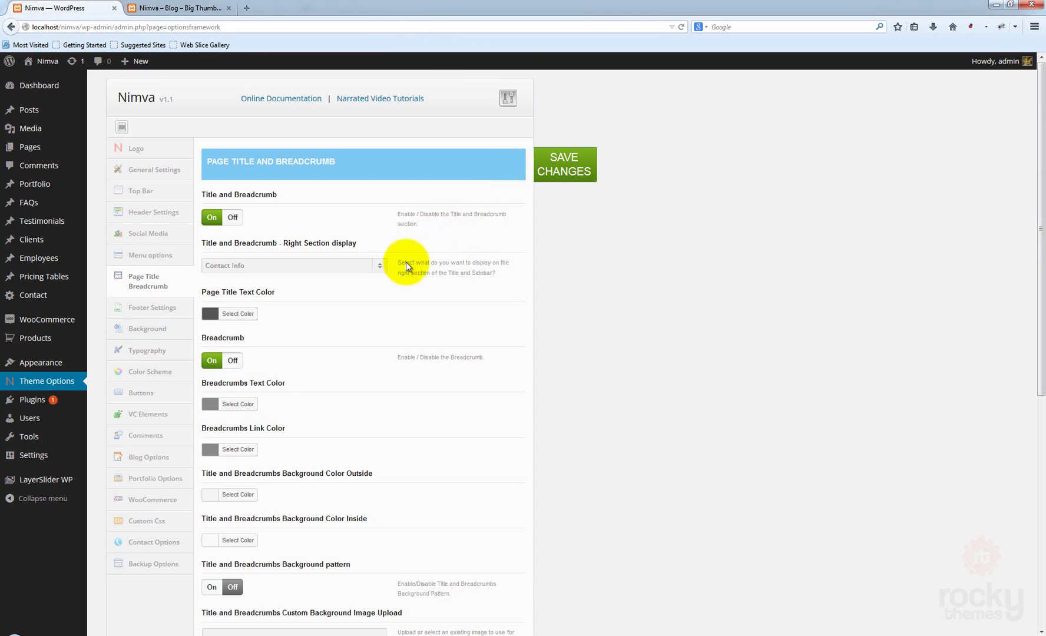
left_click(375, 265)
left_click(269, 301)
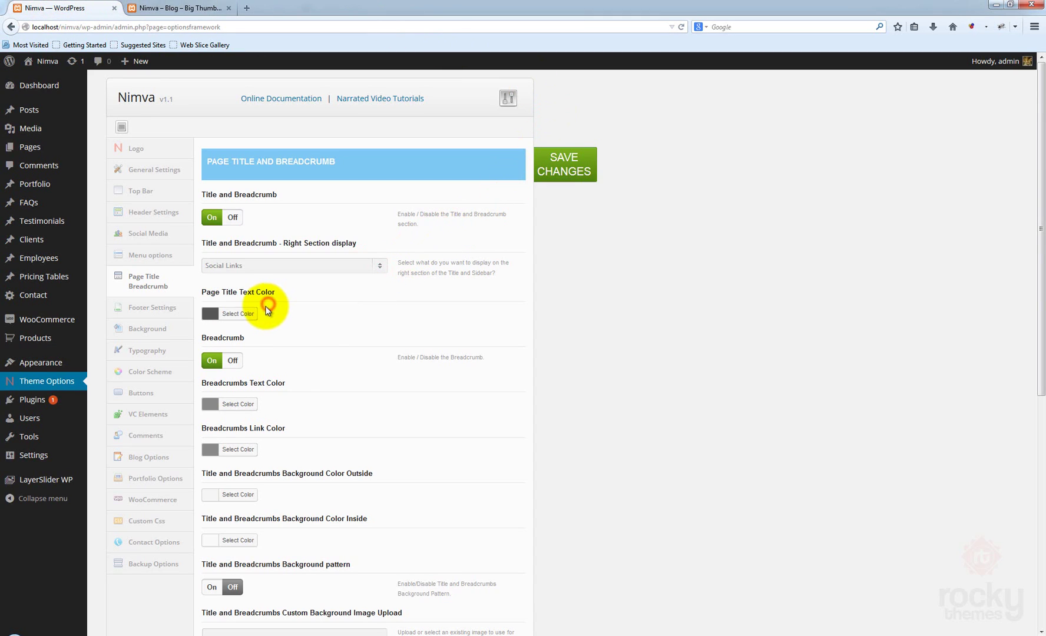
left_click(549, 177)
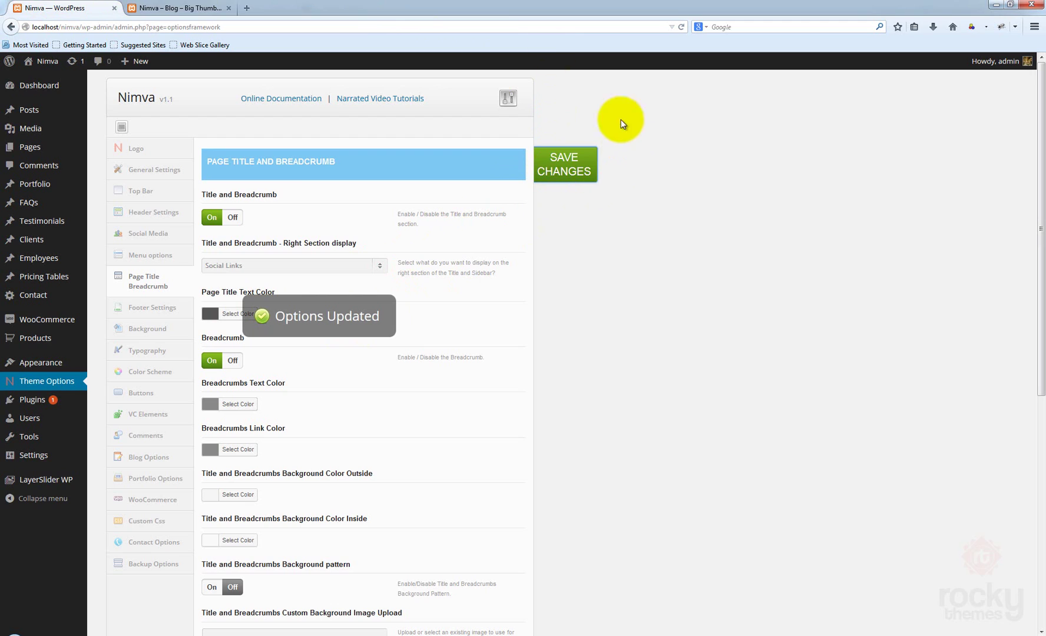
left_click(170, 7)
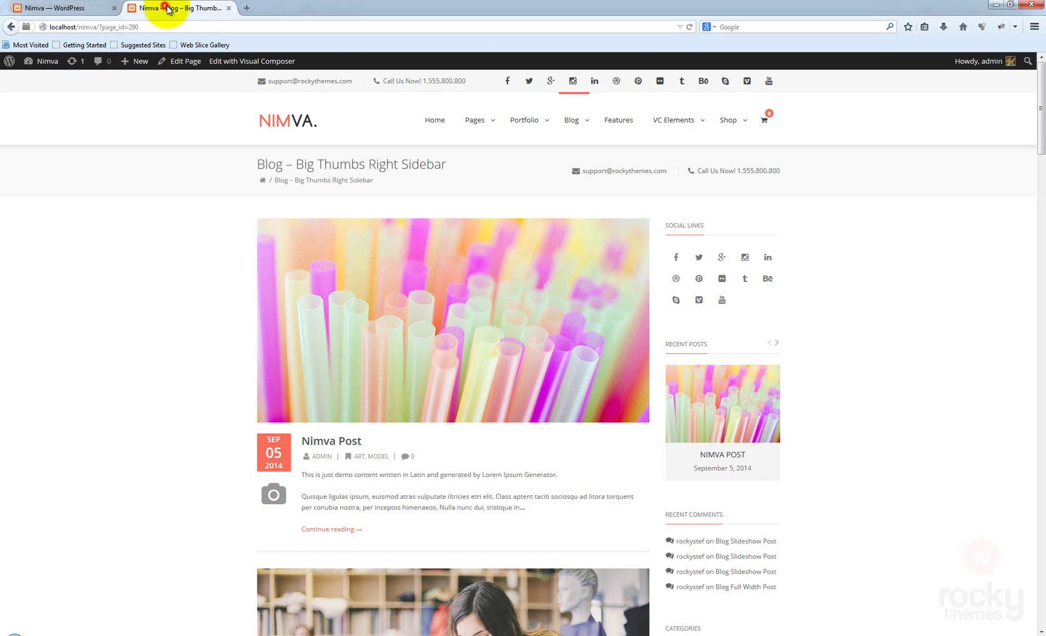
left_click(686, 27)
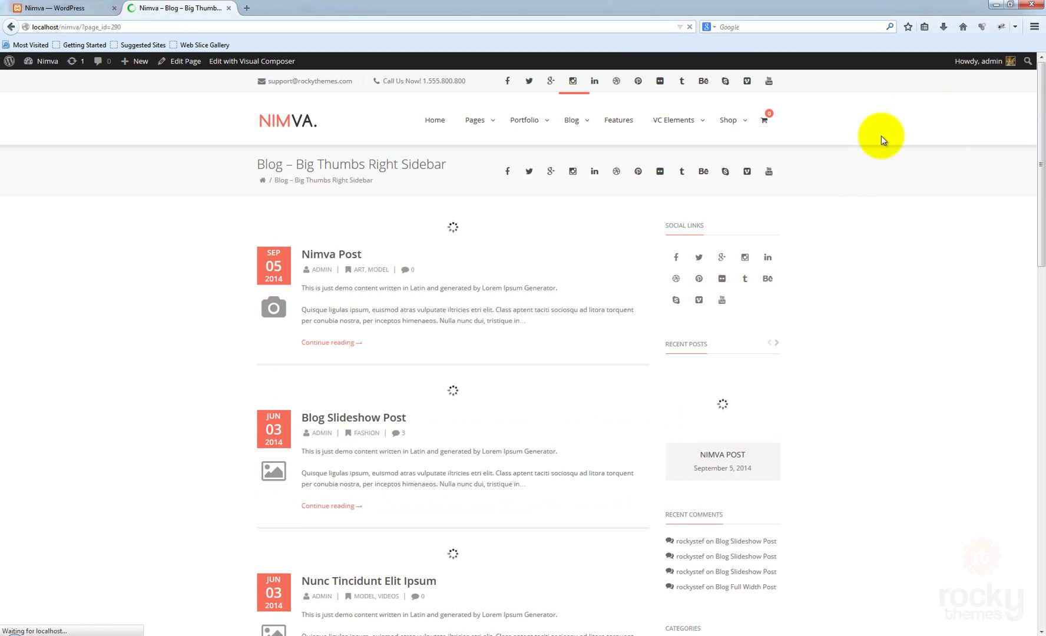
key("F5")
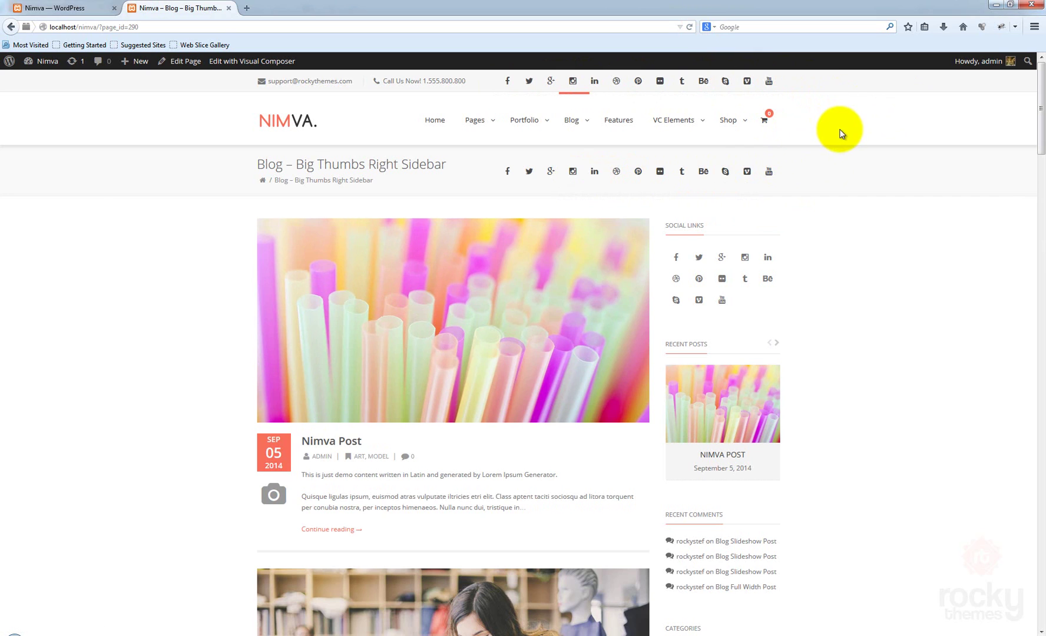
- Set the Right Section display to Leave Empty, save, and reload the blog page
left_click(59, 7)
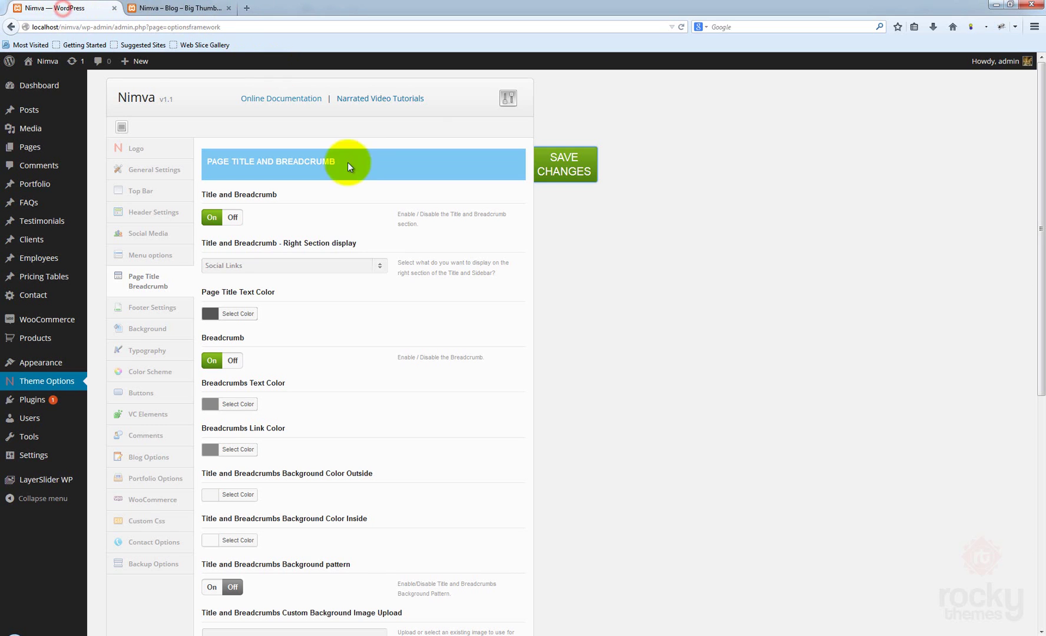
left_click(291, 265)
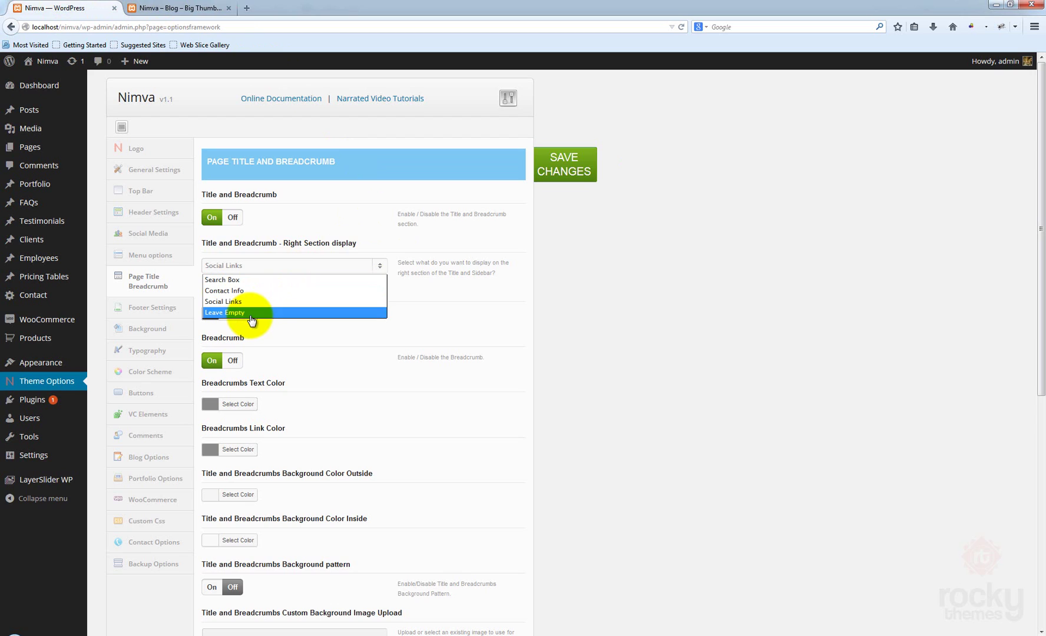
left_click(235, 314)
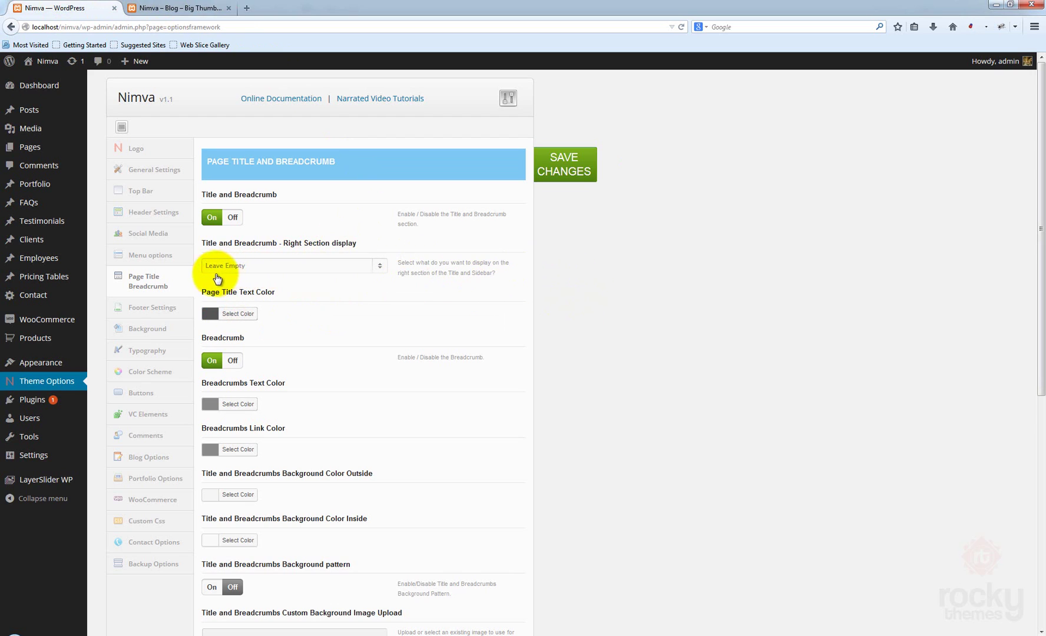
left_click(561, 176)
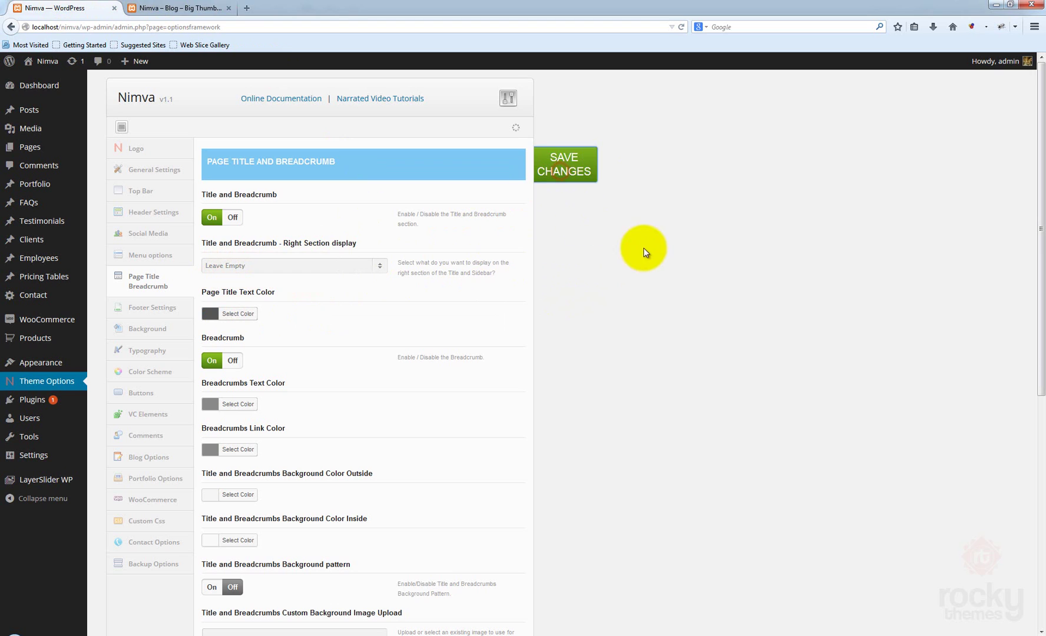
left_click(149, 12)
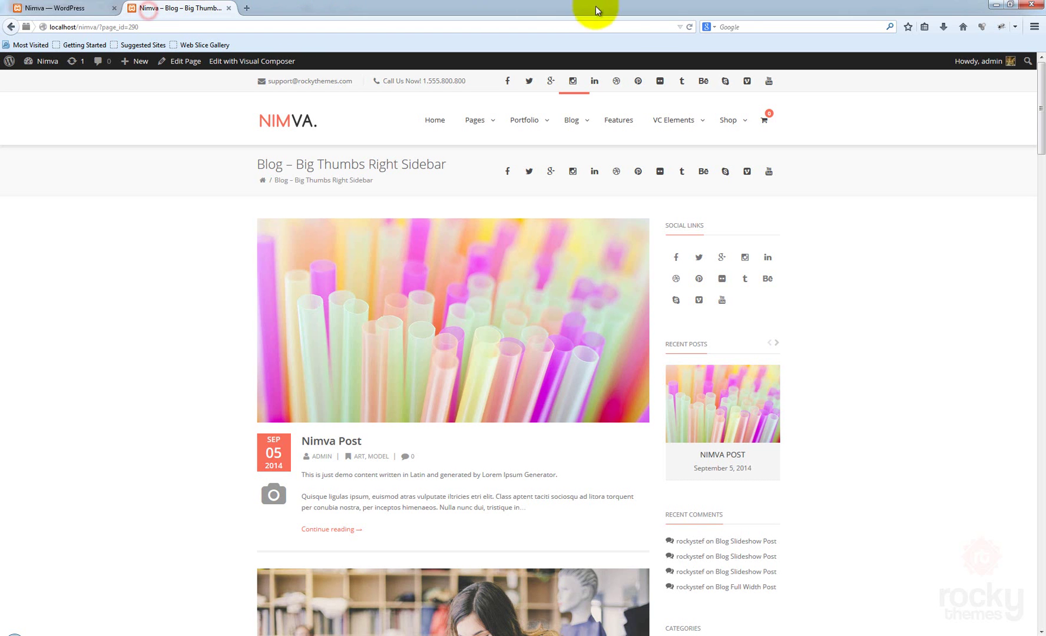
left_click(689, 27)
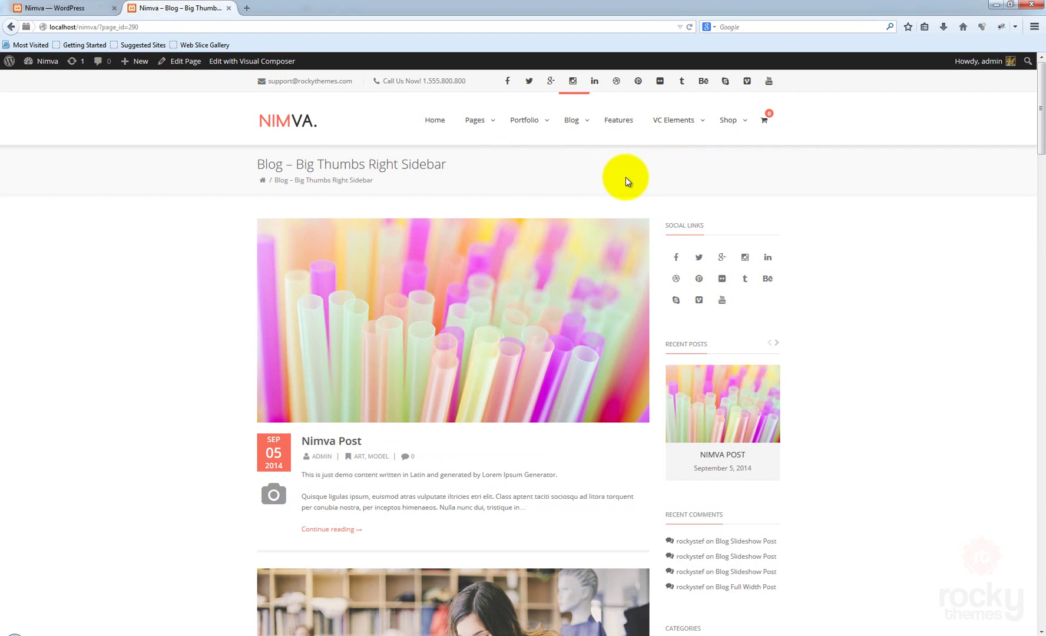
- Review the theme options, then highlight the current page title on the blog page
left_click(70, 9)
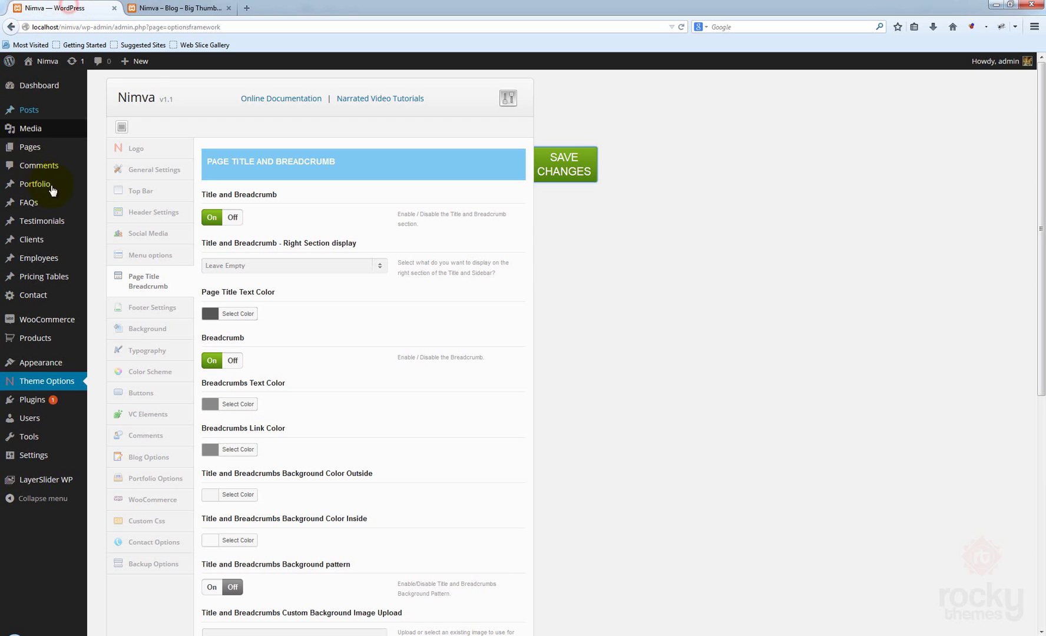
scroll(650, 308, "down", 3)
scroll(649, 307, "up", 3)
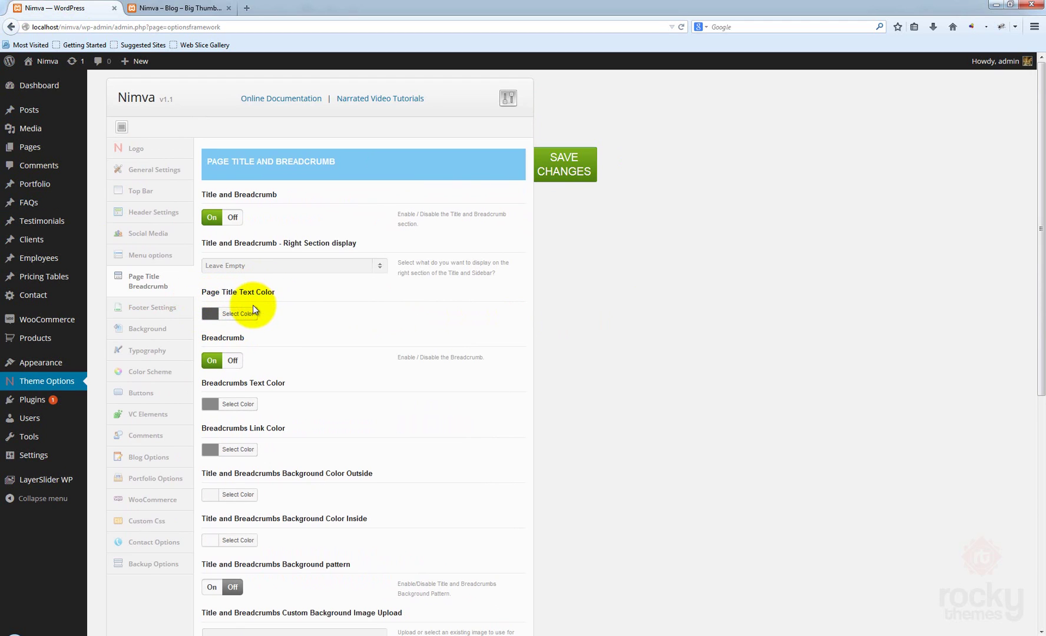
left_click(204, 11)
mouse_move(264, 164)
left_mouse_down()
mouse_move(450, 168)
mouse_move(252, 169)
left_mouse_up()
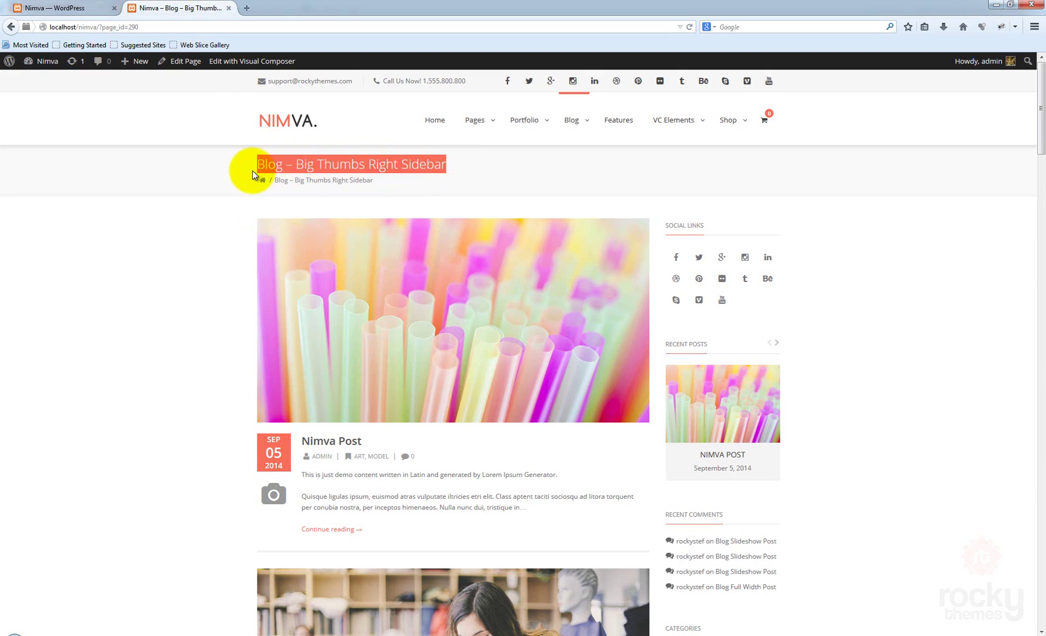
left_click(333, 171)
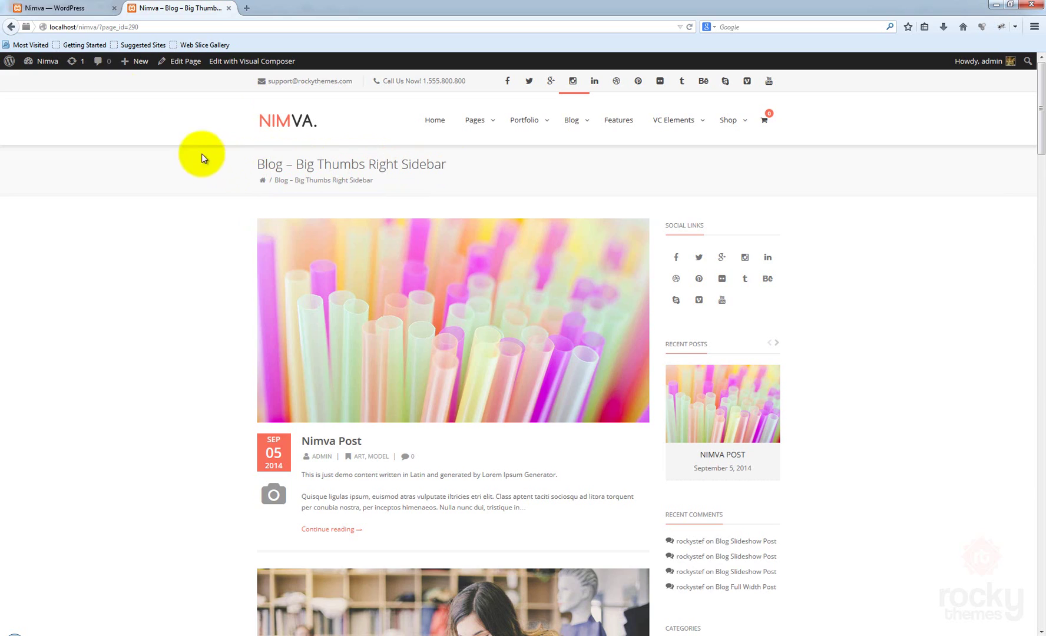
- Set Page Title Text Color to blue, save, and reload the blog page to show the blue title
left_click(74, 9)
left_click(213, 311)
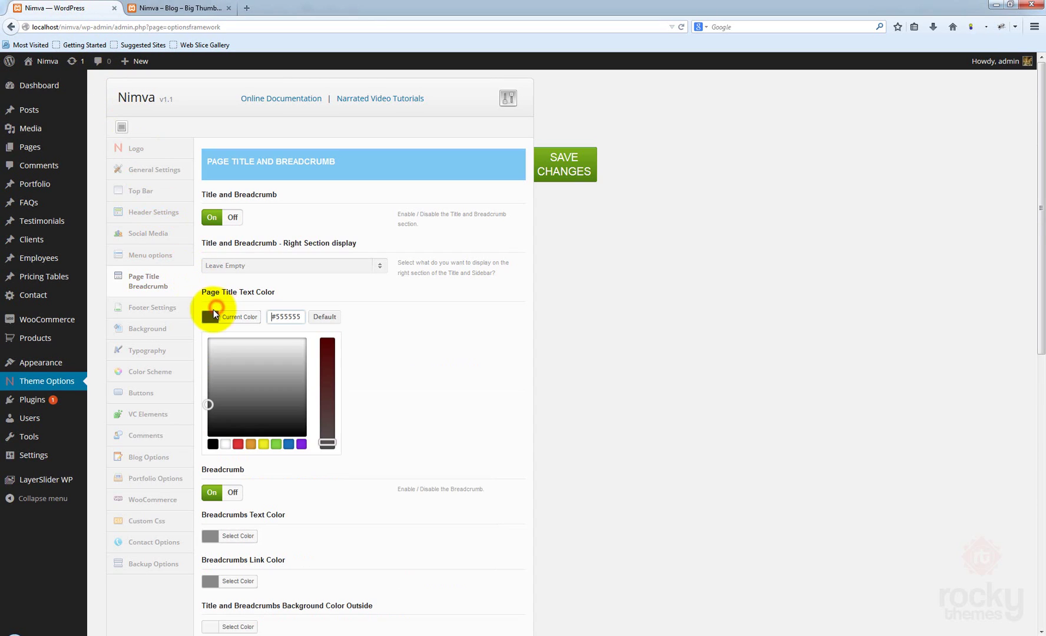
left_click(289, 446)
left_click(428, 372)
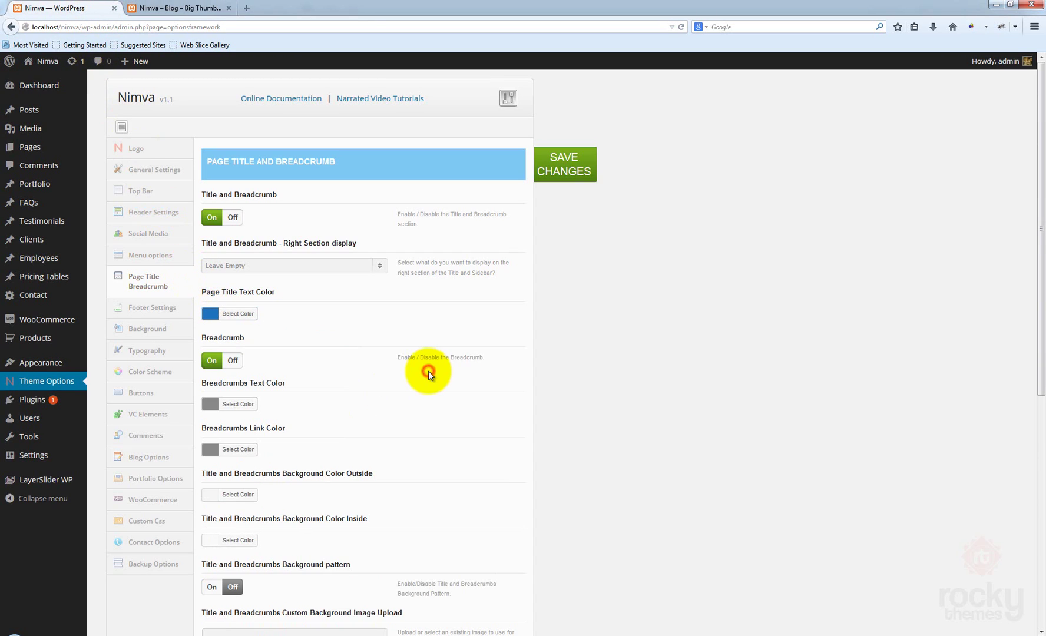
left_click(568, 182)
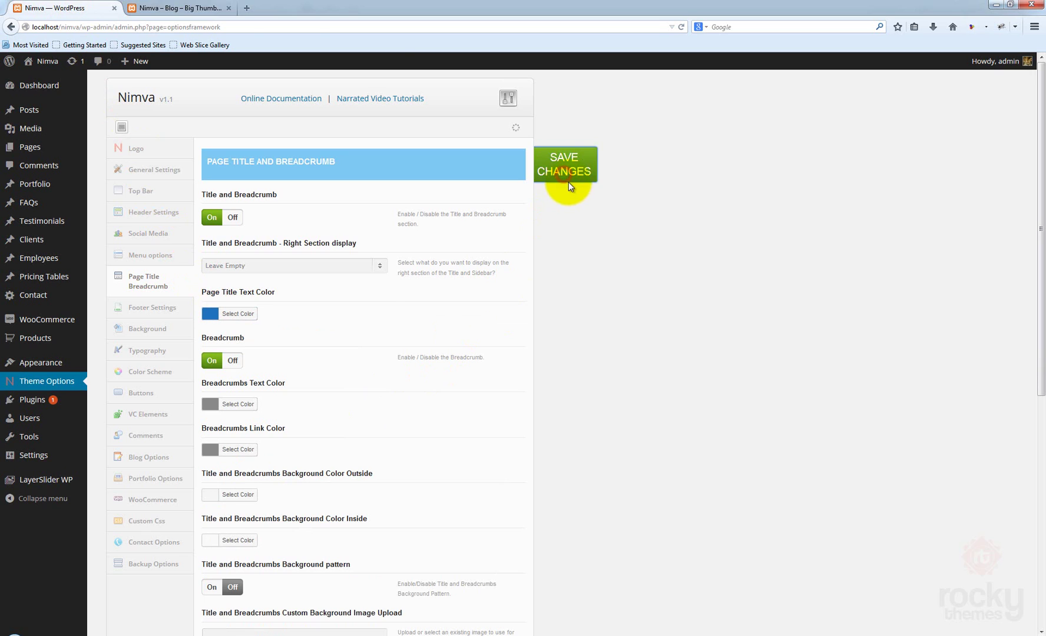
left_click(189, 8)
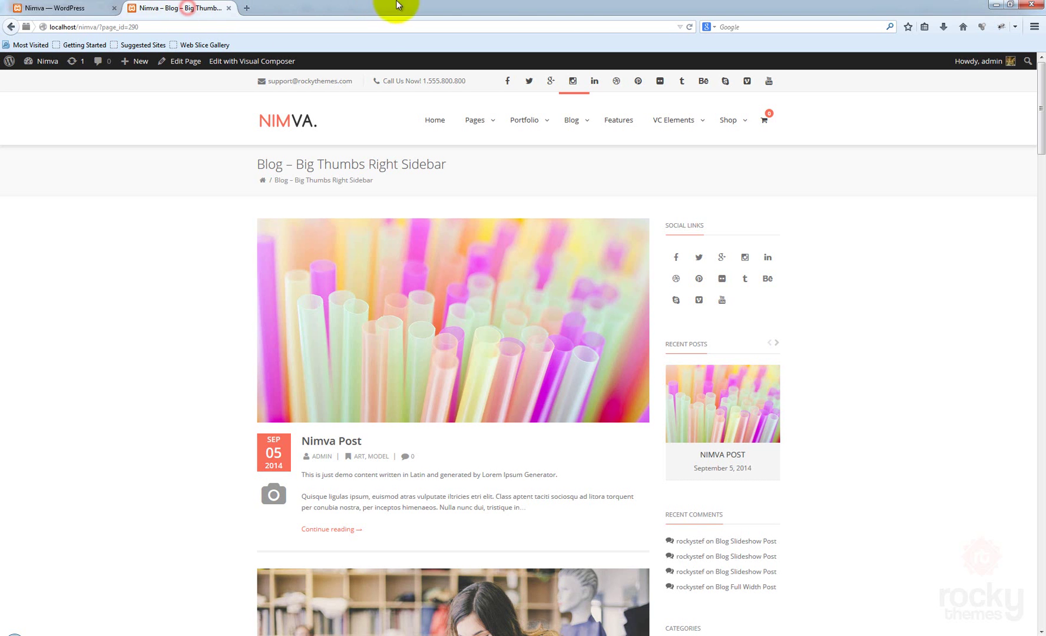
left_click(690, 26)
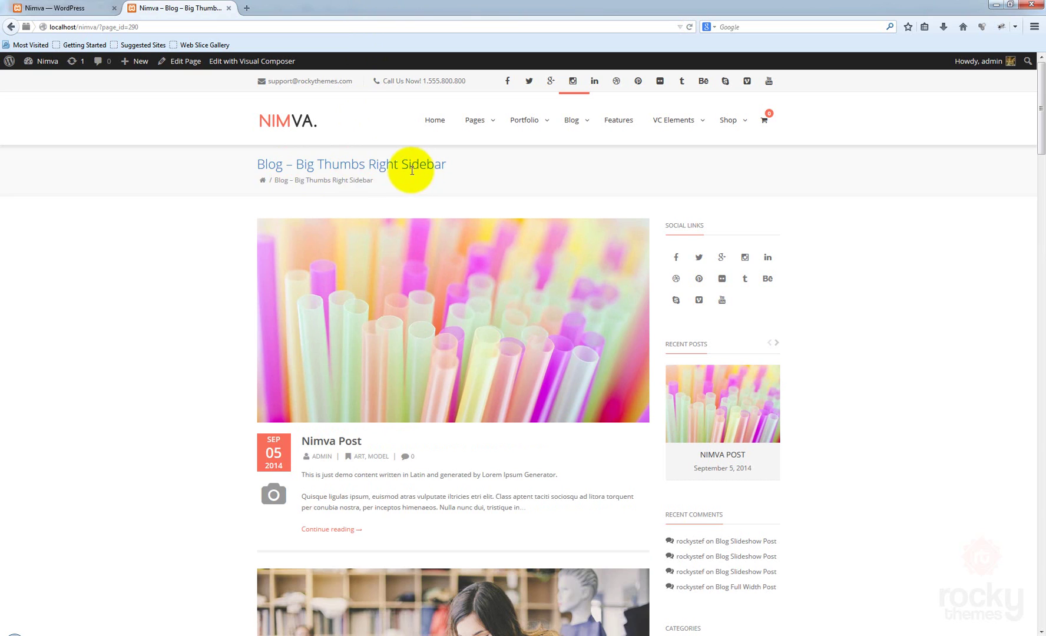
- Turn the Breadcrumb option off and save the theme options
left_click(44, 8)
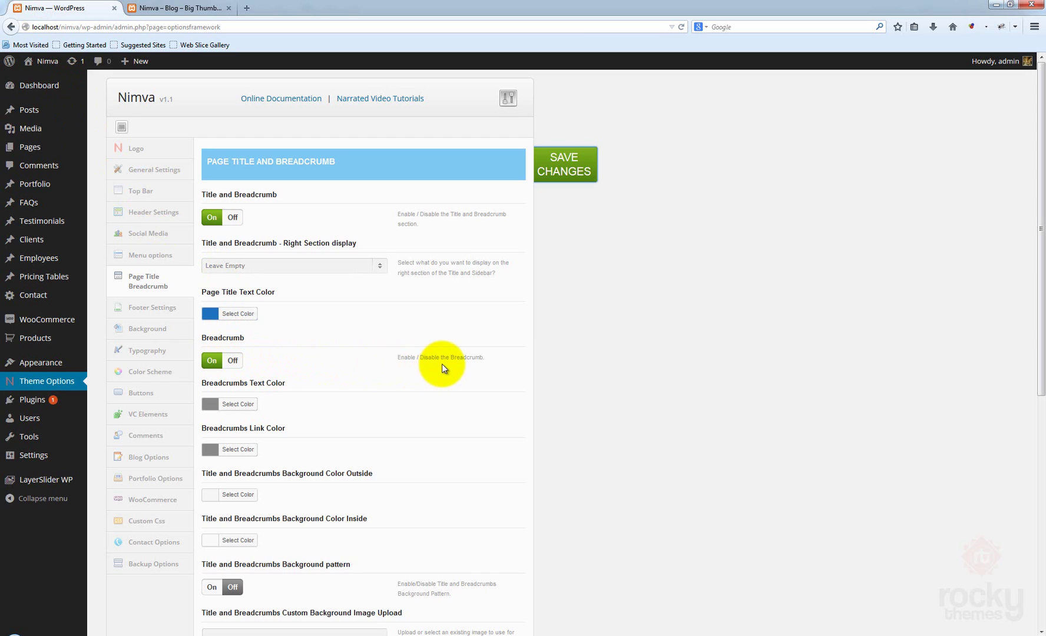
left_click(235, 361)
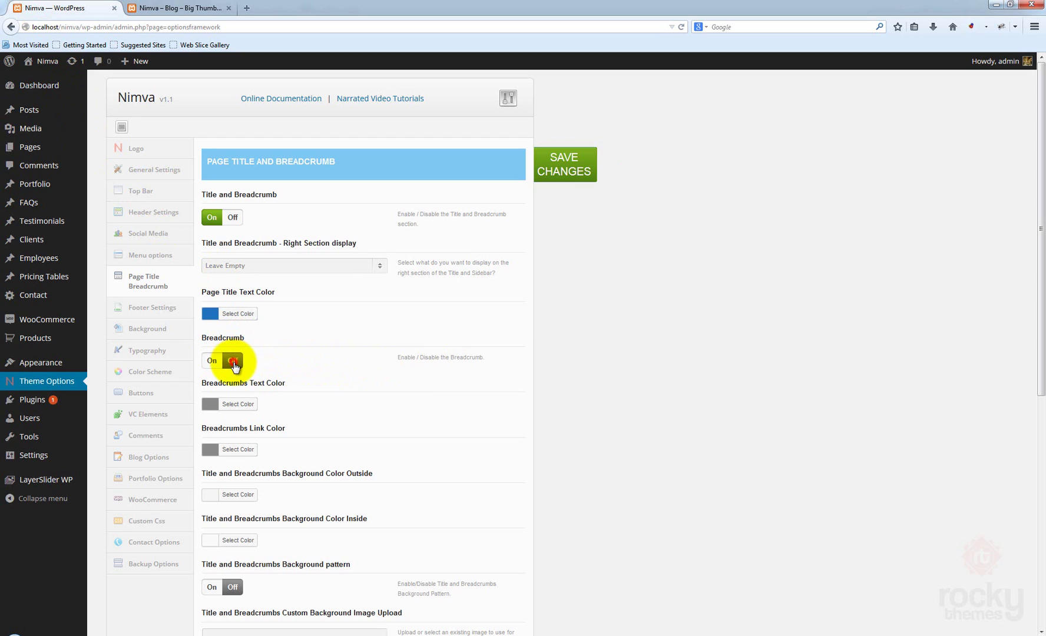
left_click(579, 179)
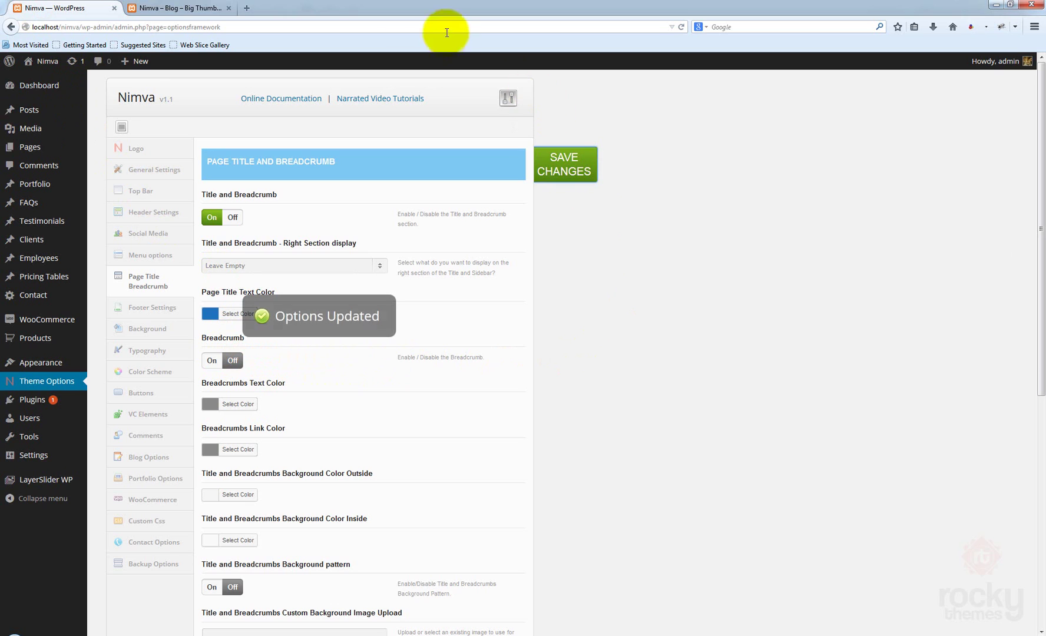
- Highlight the breadcrumb trail on the blog page, then reload it to show the trail removed
left_click(180, 8)
left_click_drag(378, 182, 283, 185)
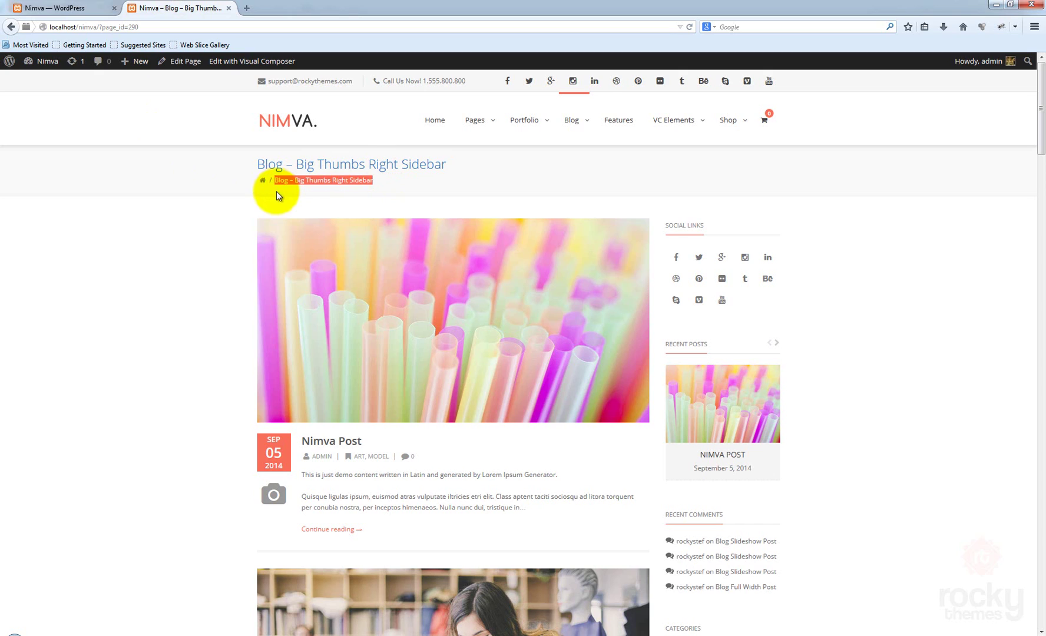
left_click(276, 192)
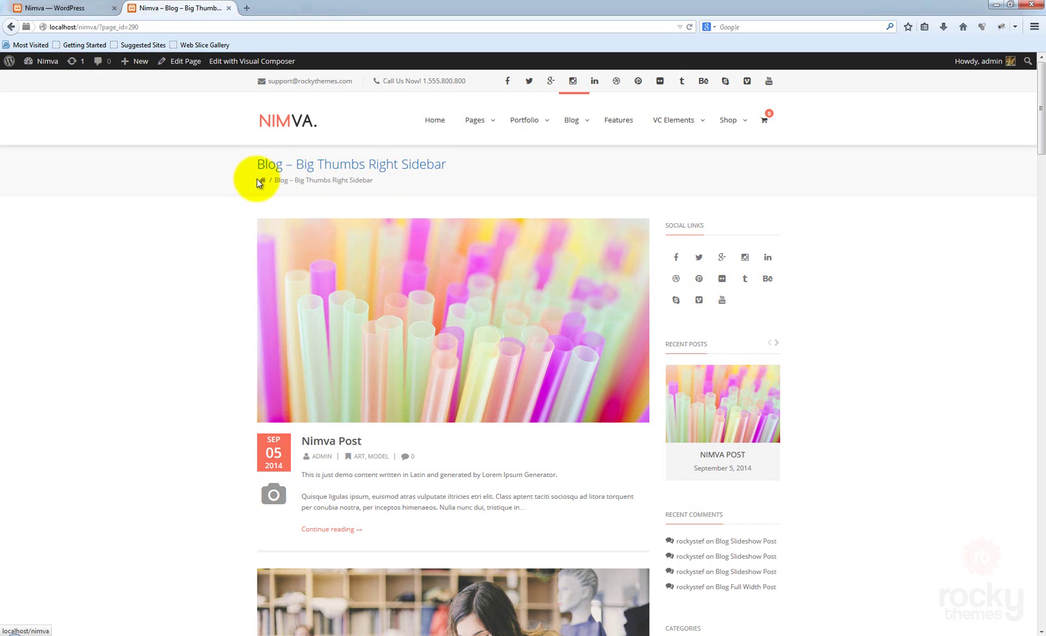
left_click_drag(275, 179, 375, 177)
left_click(382, 179)
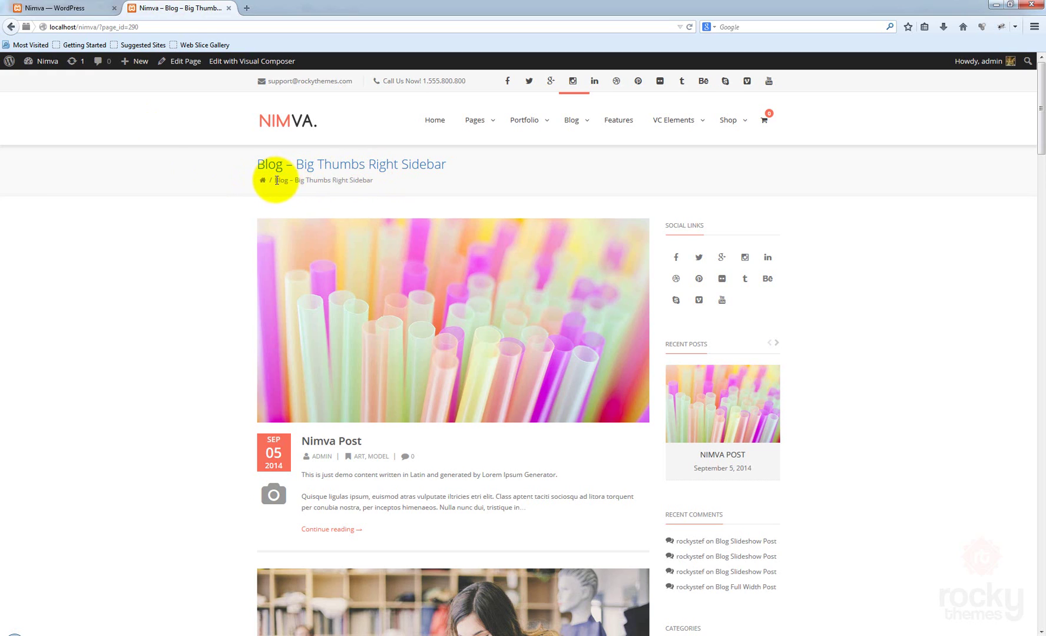
left_click(688, 27)
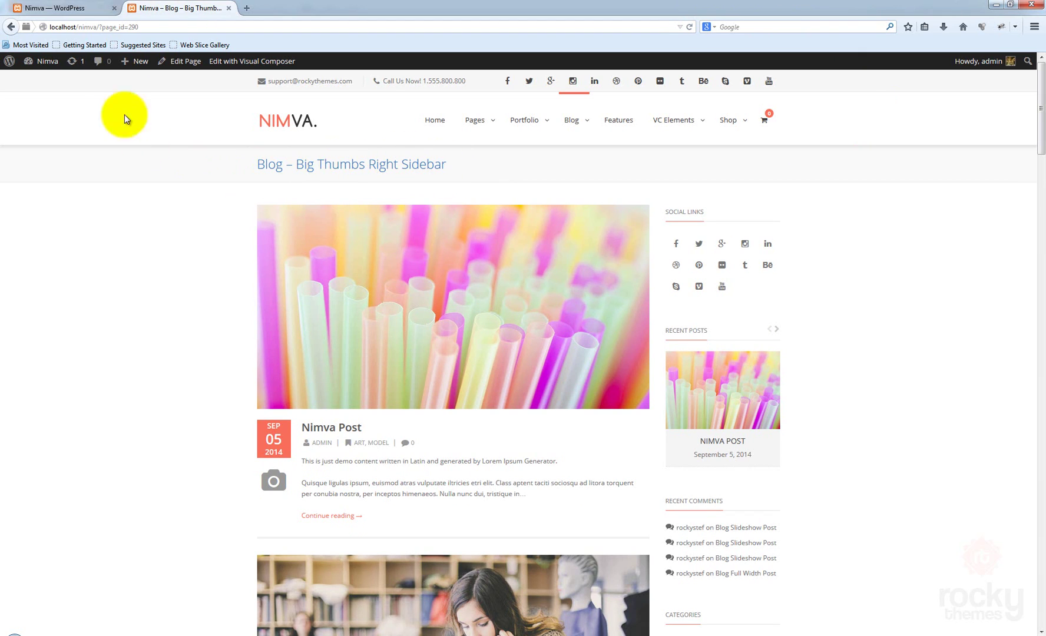
left_click(90, 9)
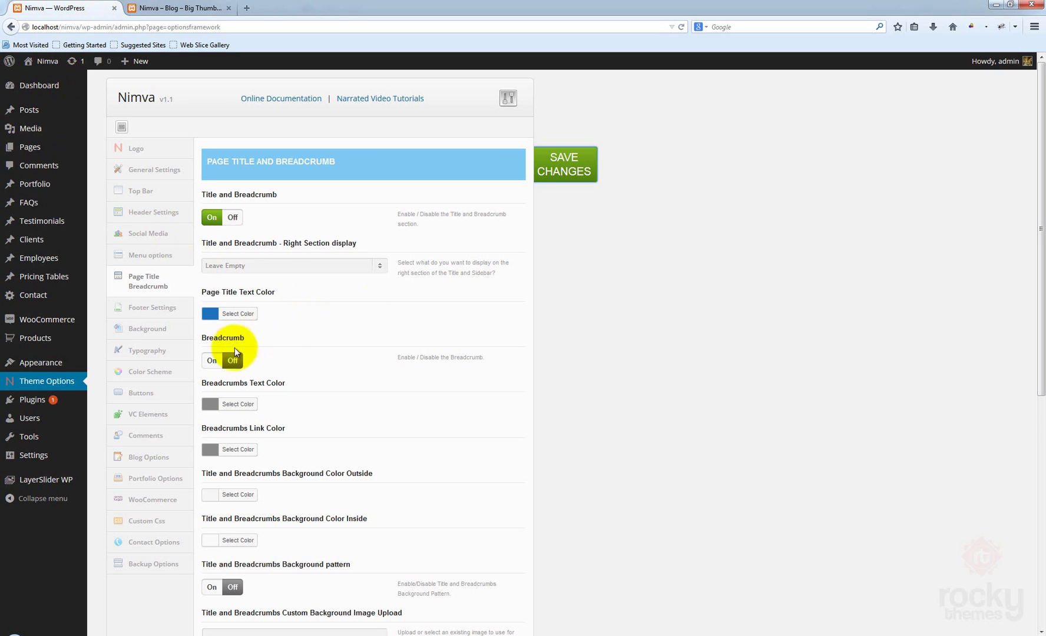
- Turn the breadcrumb back on and set Breadcrumbs Text Color to green #34a851
left_click(212, 360)
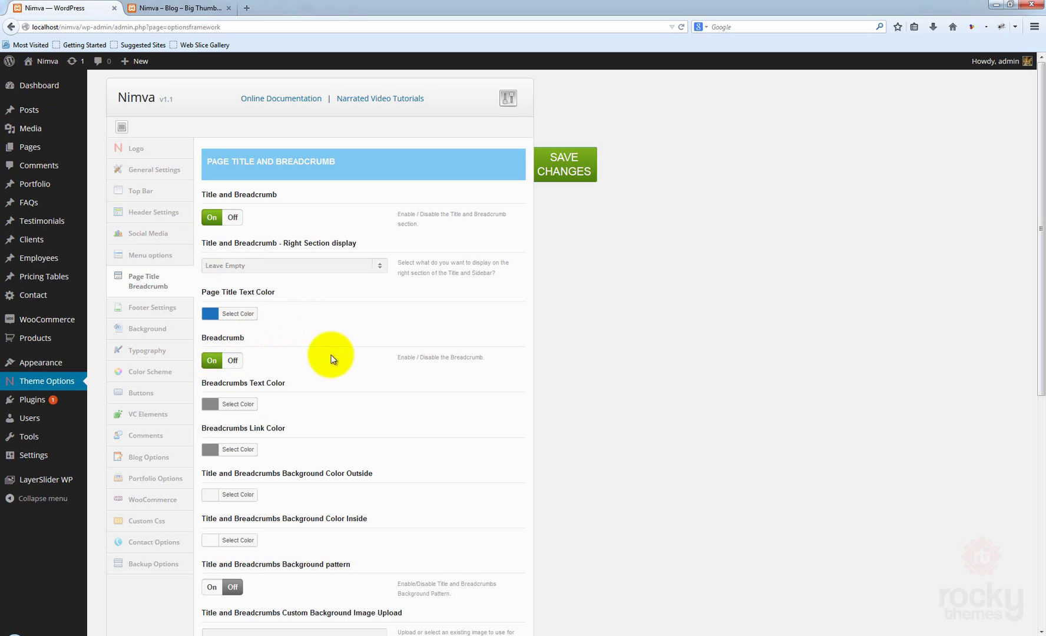
scroll(574, 353, "down", 2)
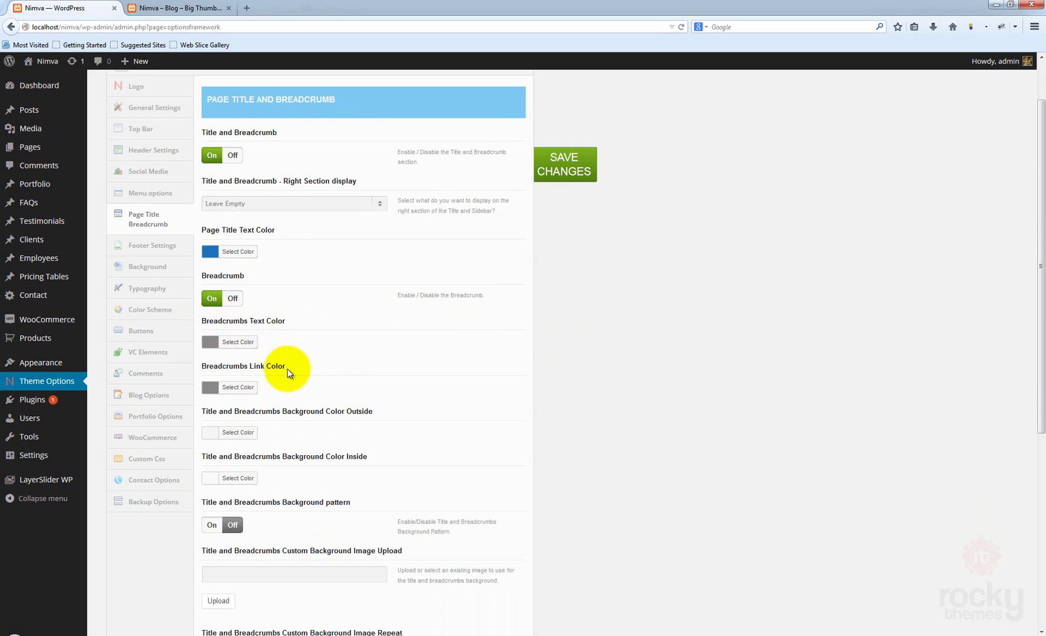
left_click(207, 346)
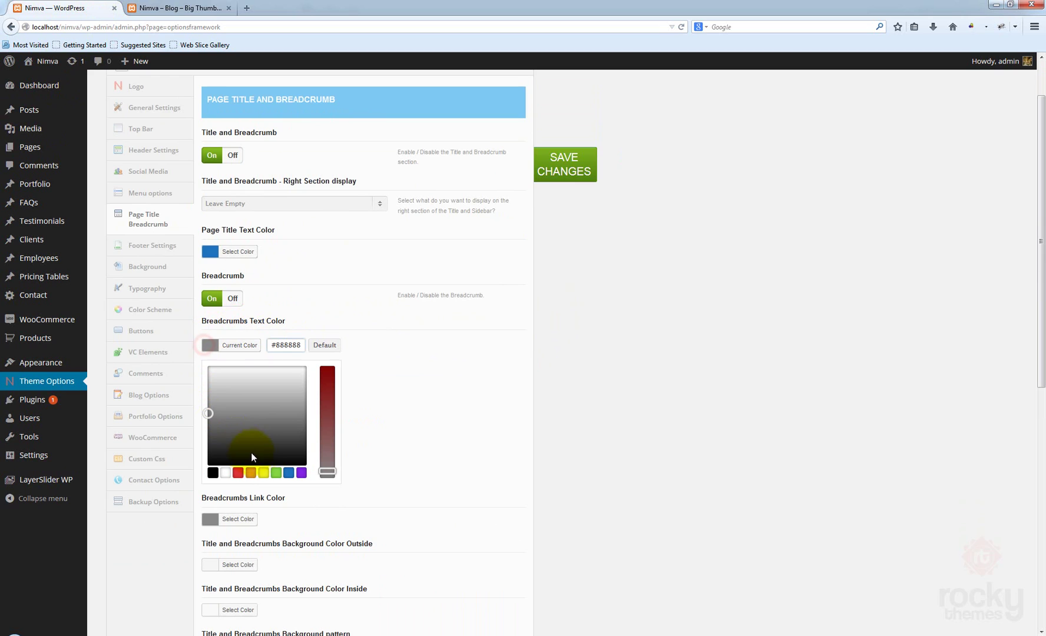
left_click(276, 473)
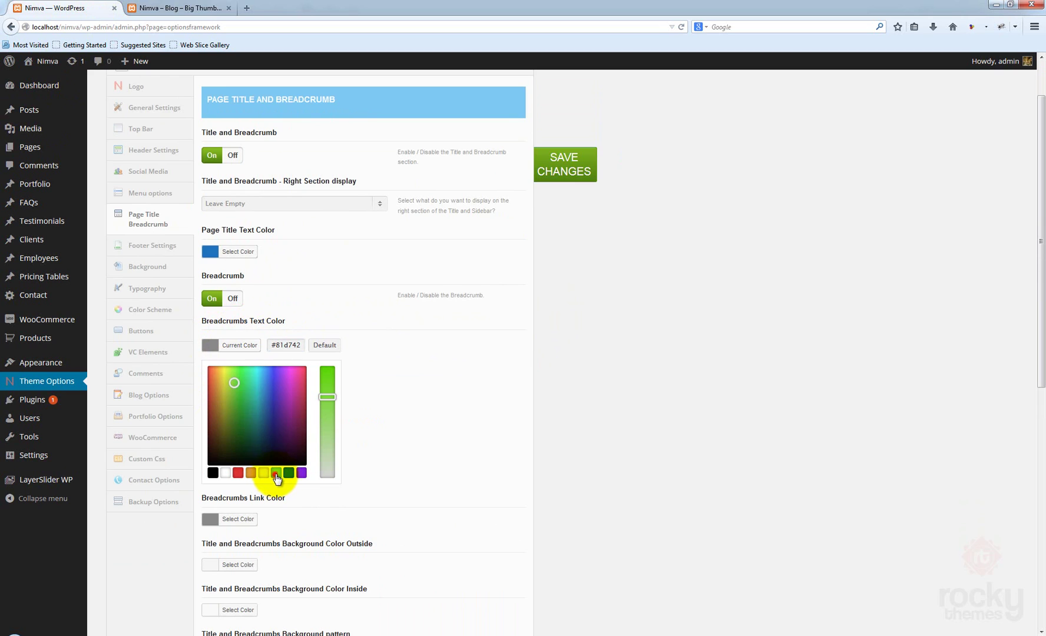
left_click_drag(234, 391, 248, 401)
left_click(393, 398)
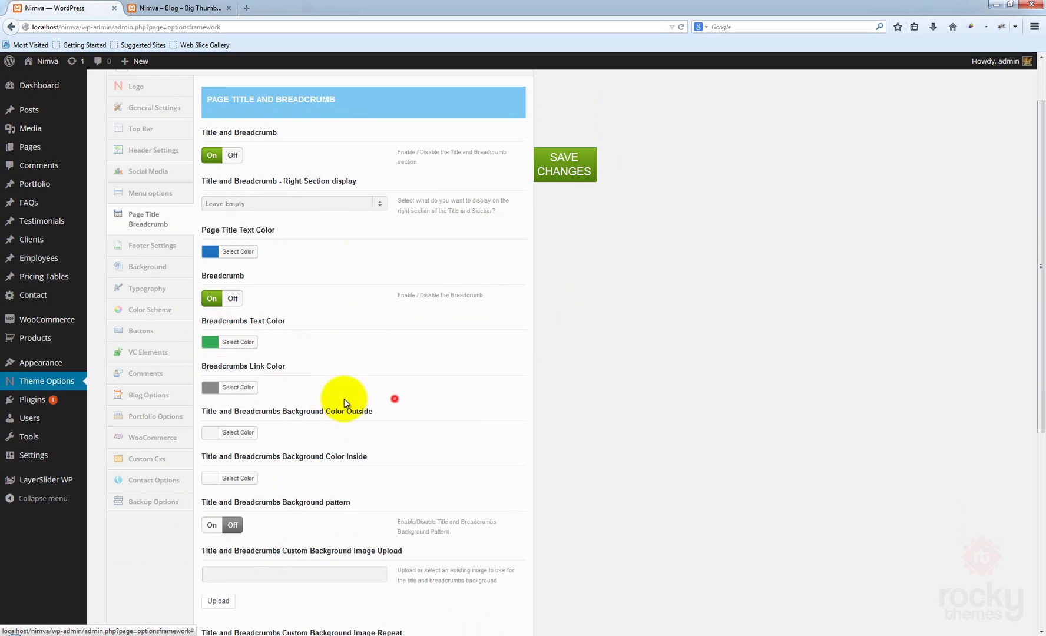
- Set Breadcrumbs Link Color to purple #9723db and save the theme options
left_click(207, 390)
left_click(301, 517)
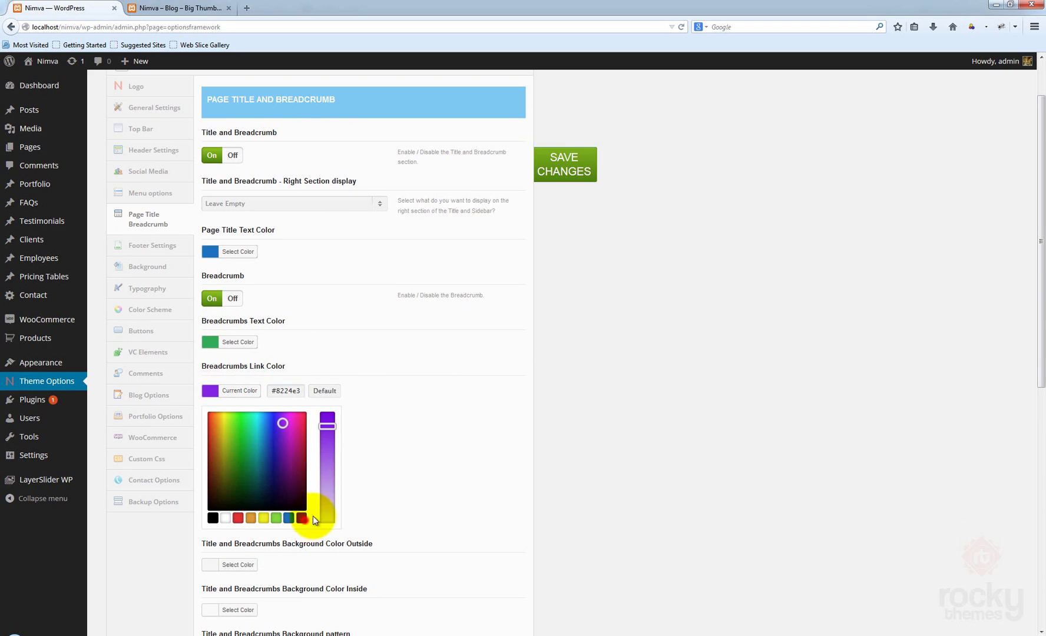
left_click(395, 431)
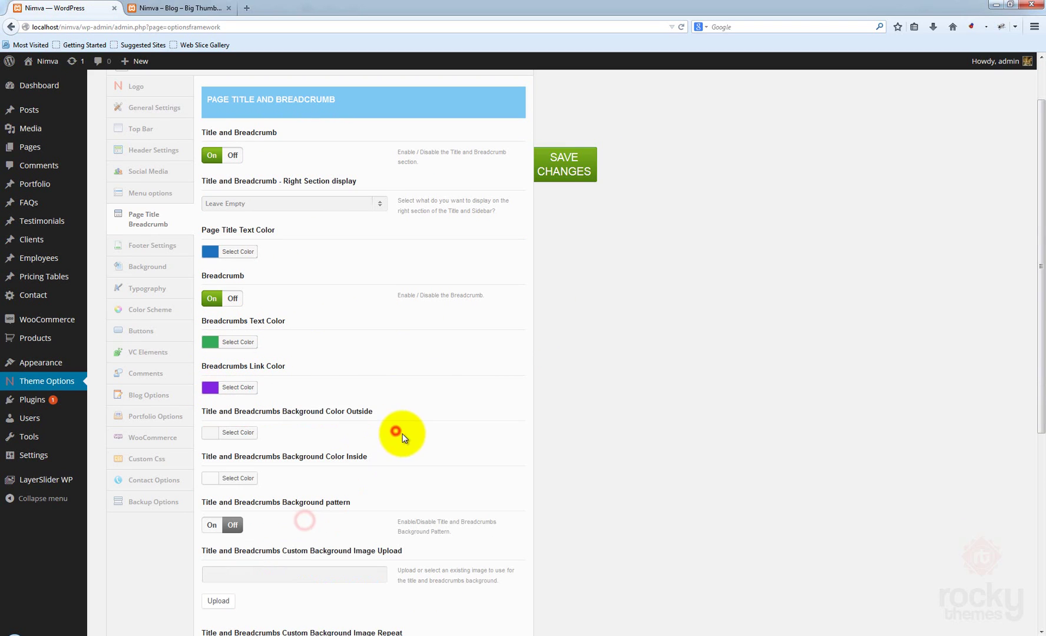
left_click(205, 390)
left_click(288, 426)
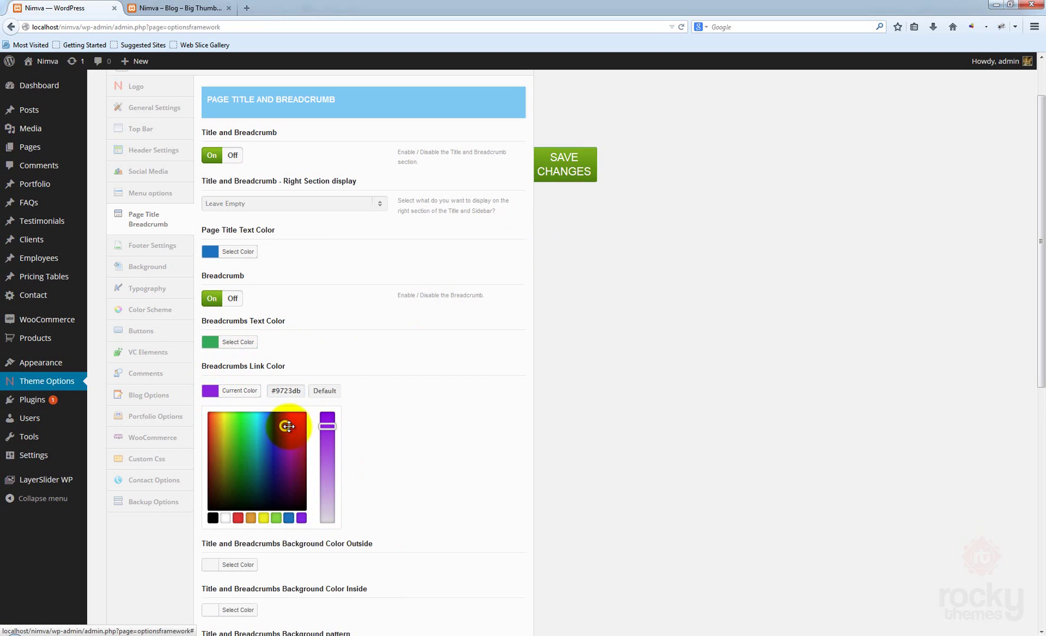
left_click(439, 398)
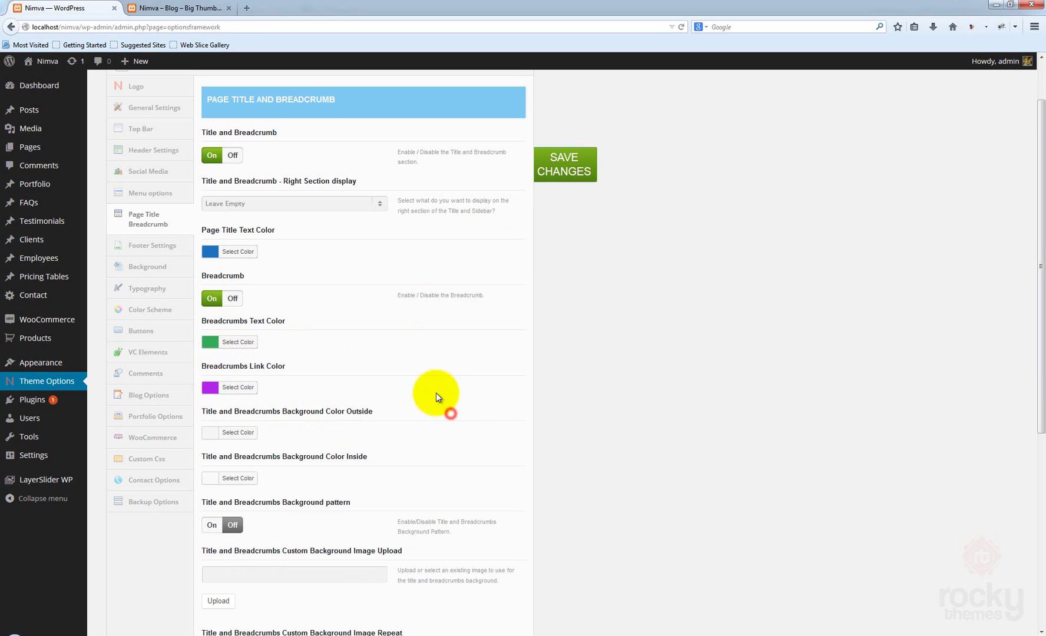
left_click(573, 170)
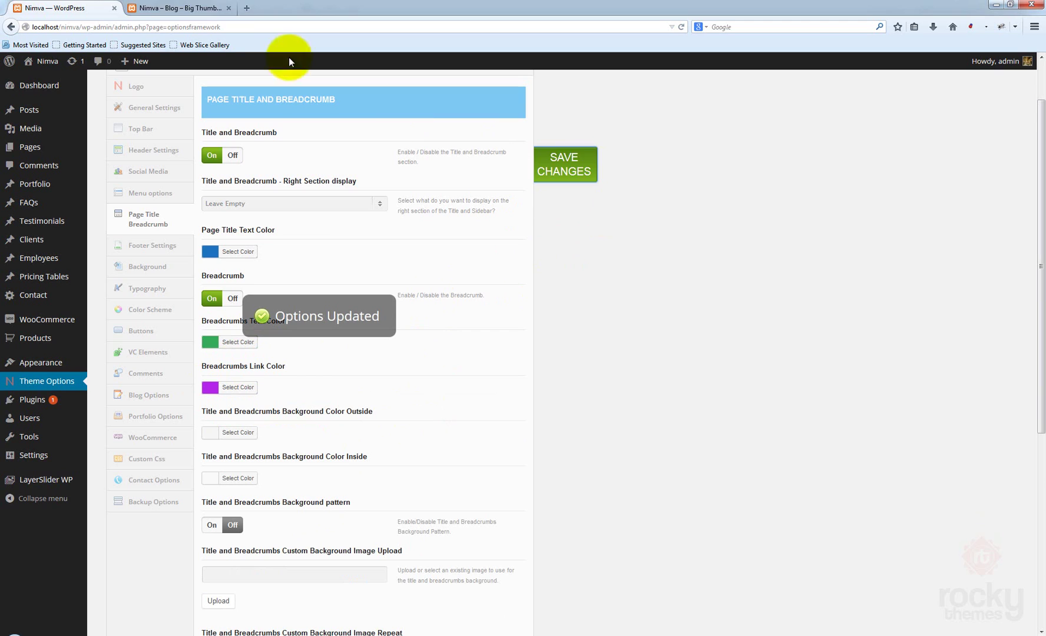
left_click(159, 8)
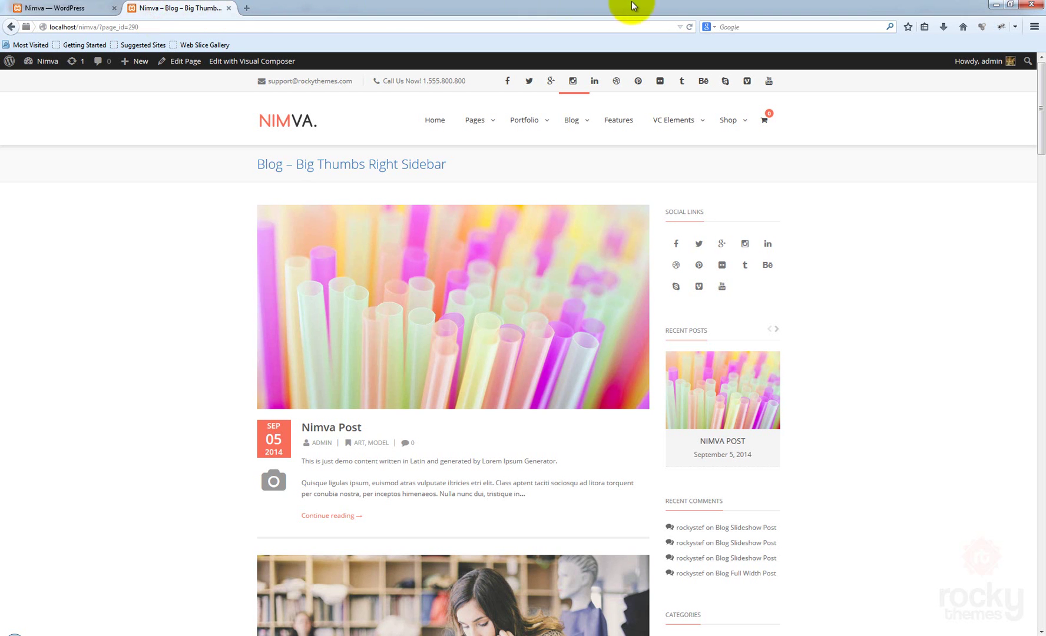
- Reload the blog page to show the green breadcrumb text and purple link, then return to the theme options
left_click(688, 26)
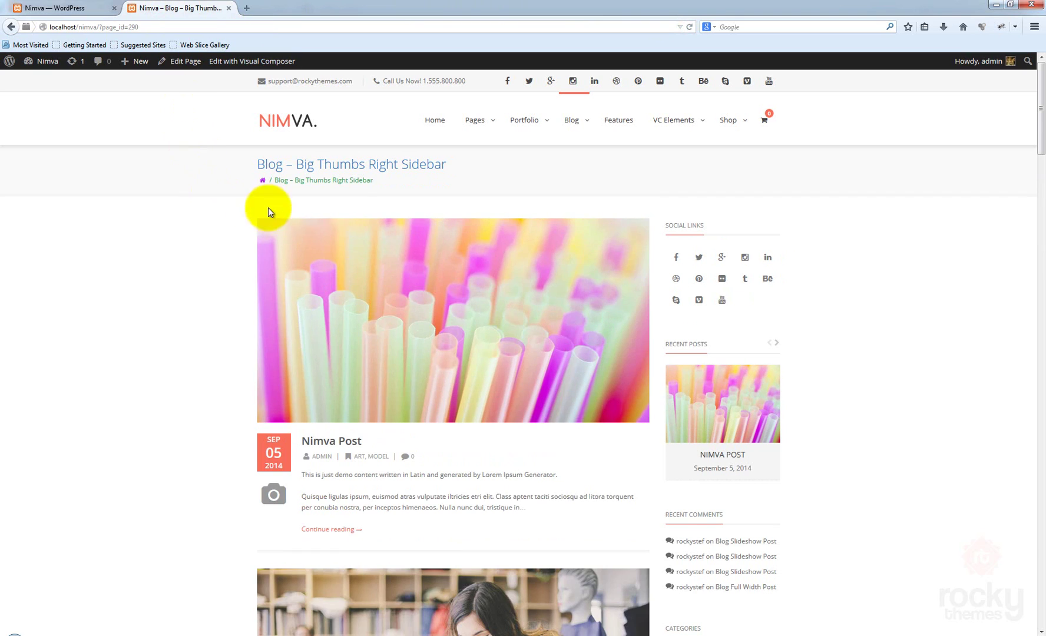
left_click_drag(371, 182, 322, 184)
left_click(68, 9)
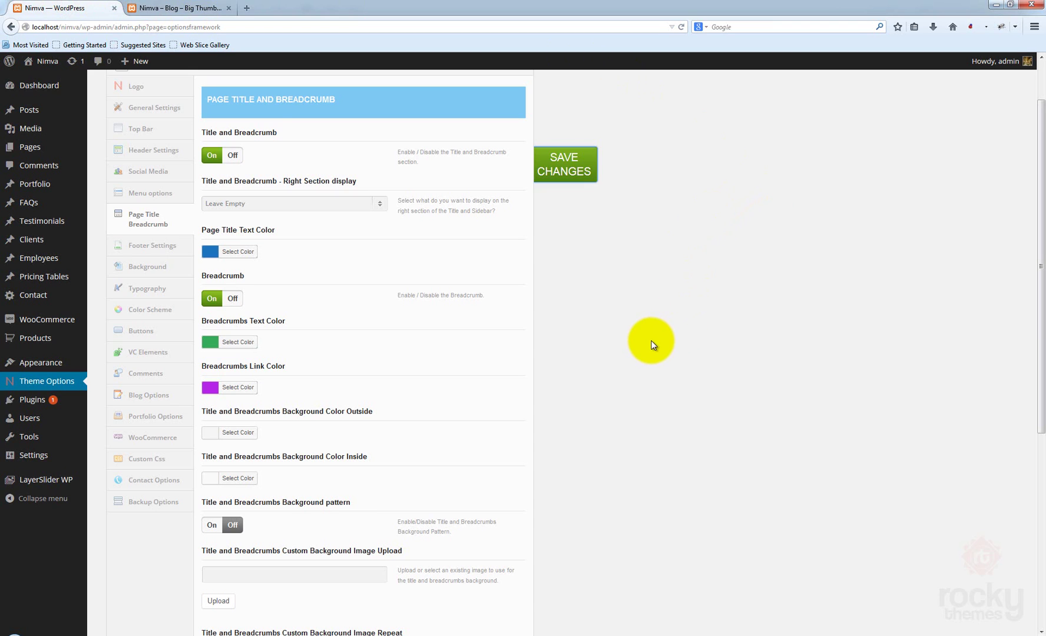
scroll(653, 342, "down", 4)
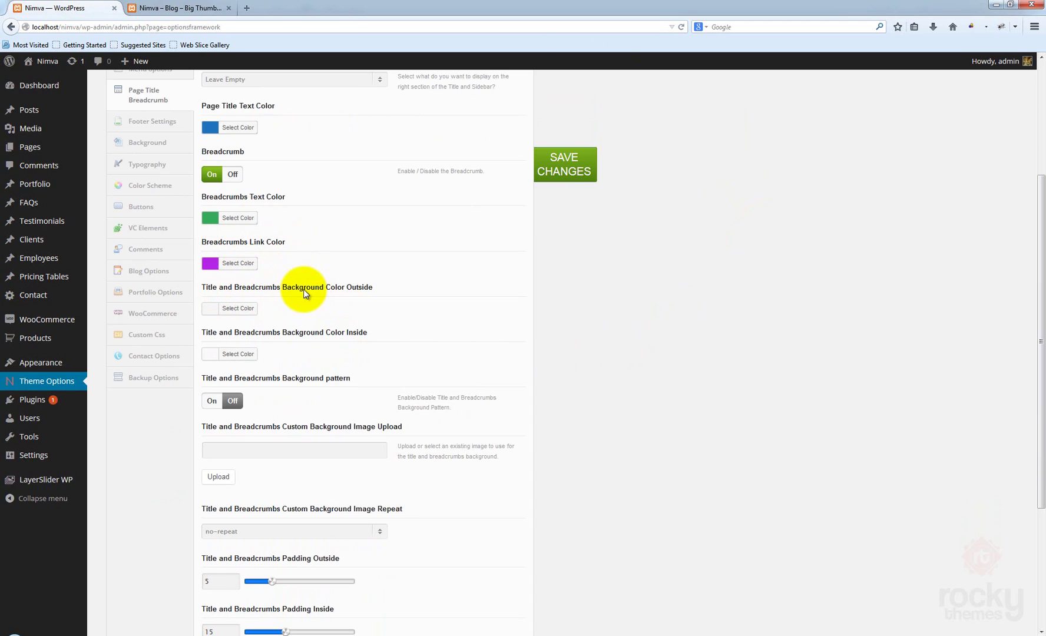
left_click(206, 13)
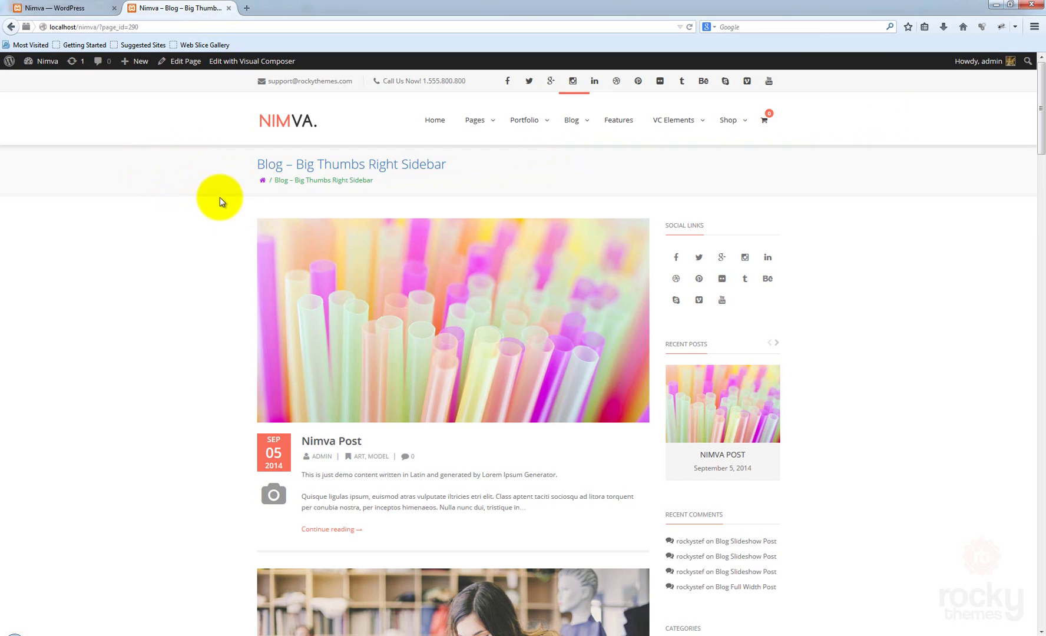
left_click(56, 8)
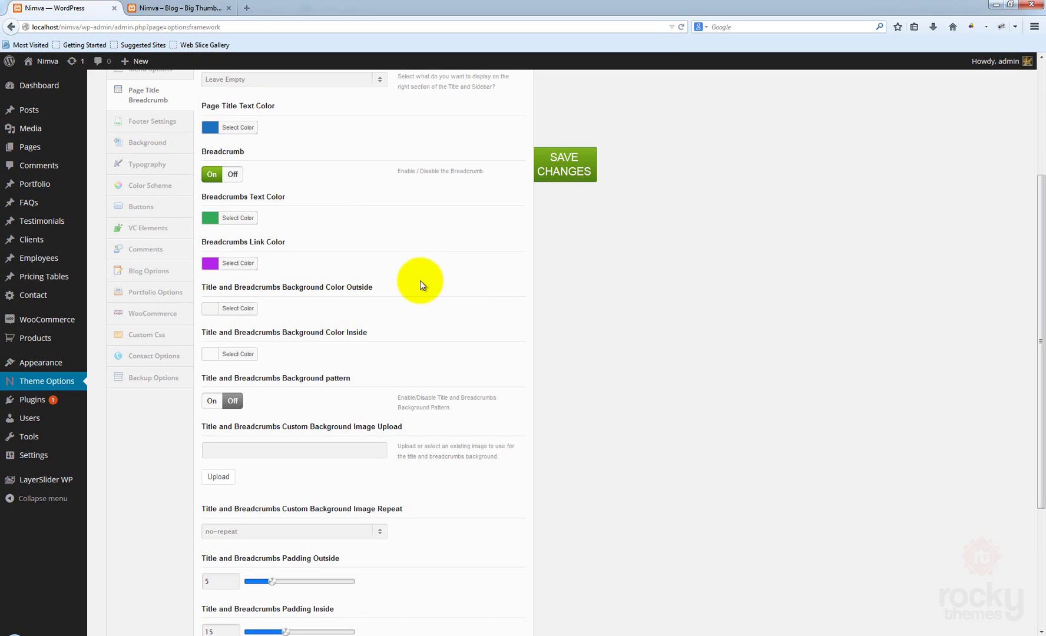
left_click_drag(1026, 251, 1040, 268)
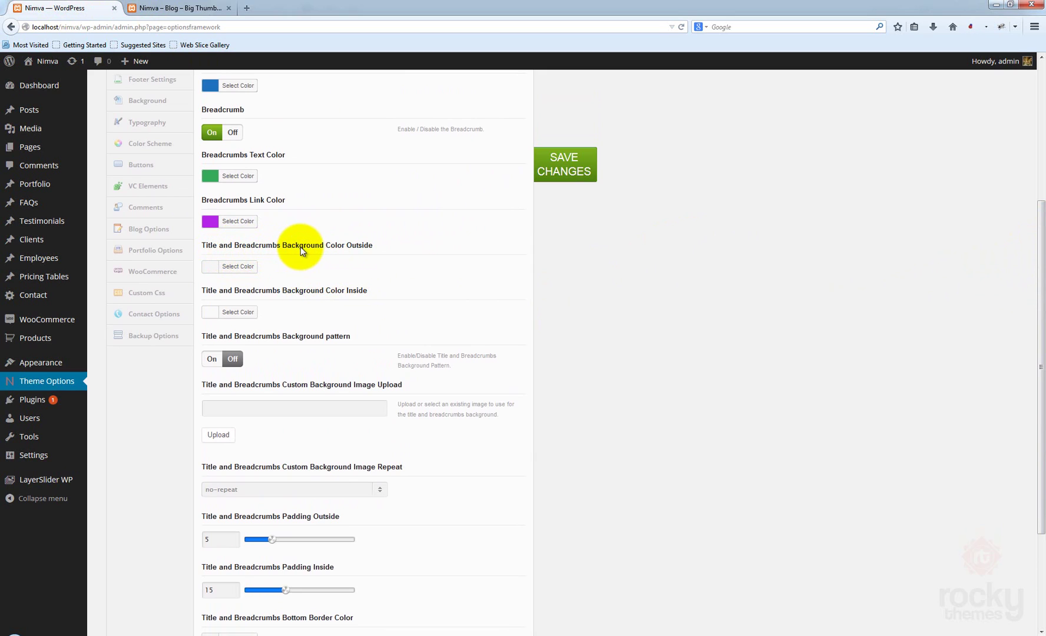
- Set the title section's outside background colour to yellow
left_click(211, 266)
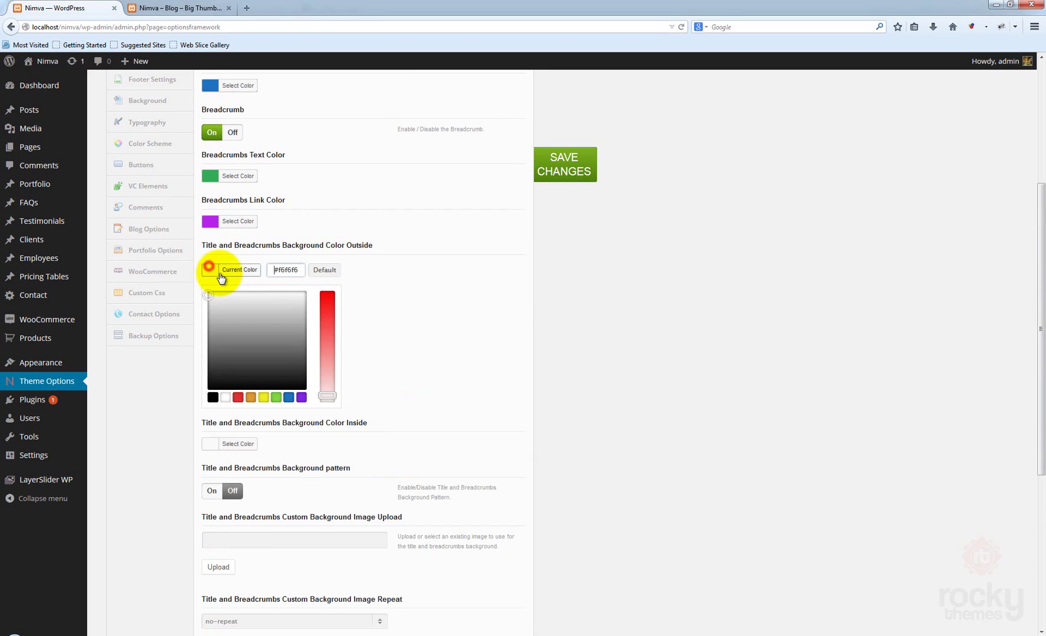
left_click(264, 398)
left_click(436, 294)
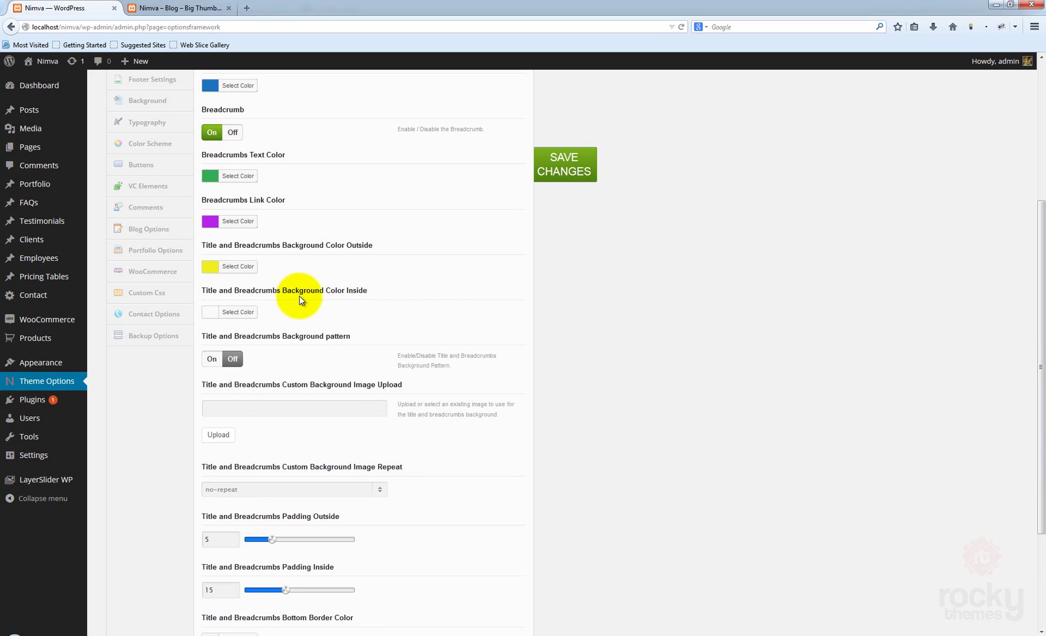
- Set the inside background colour to a pale yellow shade
left_click(211, 314)
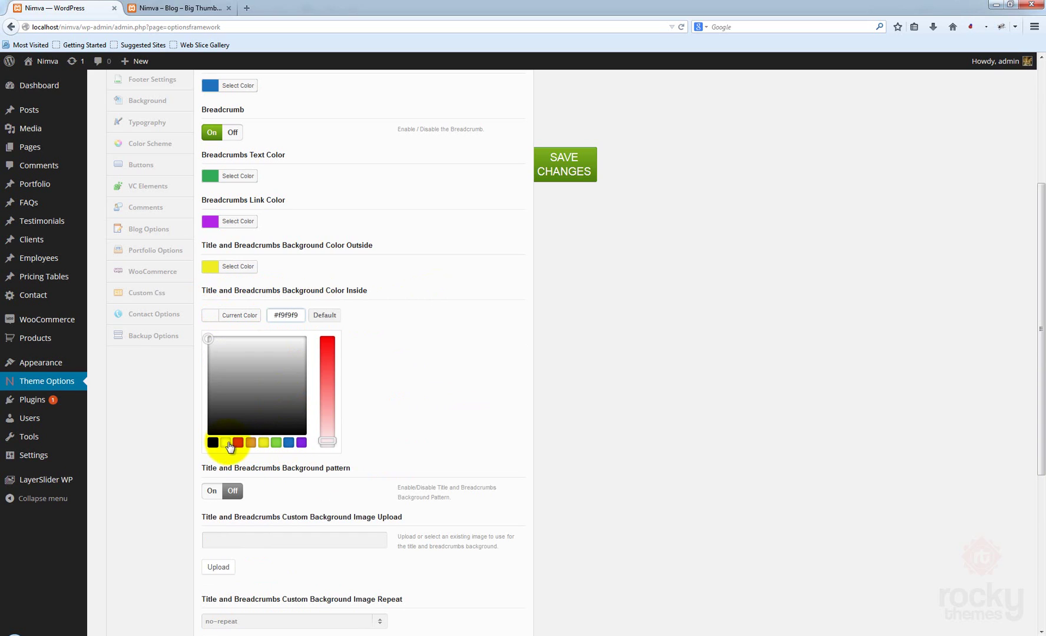
left_click(263, 442)
left_click(222, 354)
left_click_drag(222, 353, 225, 344)
left_click(328, 351)
left_click_drag(328, 351, 270, 377)
left_click(412, 365)
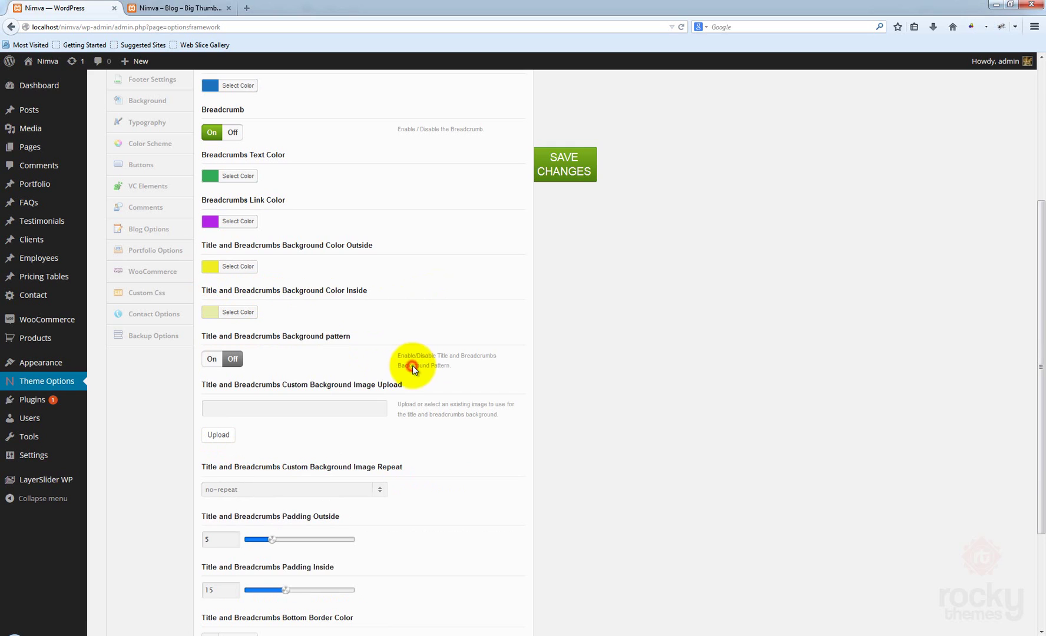
- Save the new background colours and reload the blog page to check them
left_click(569, 164)
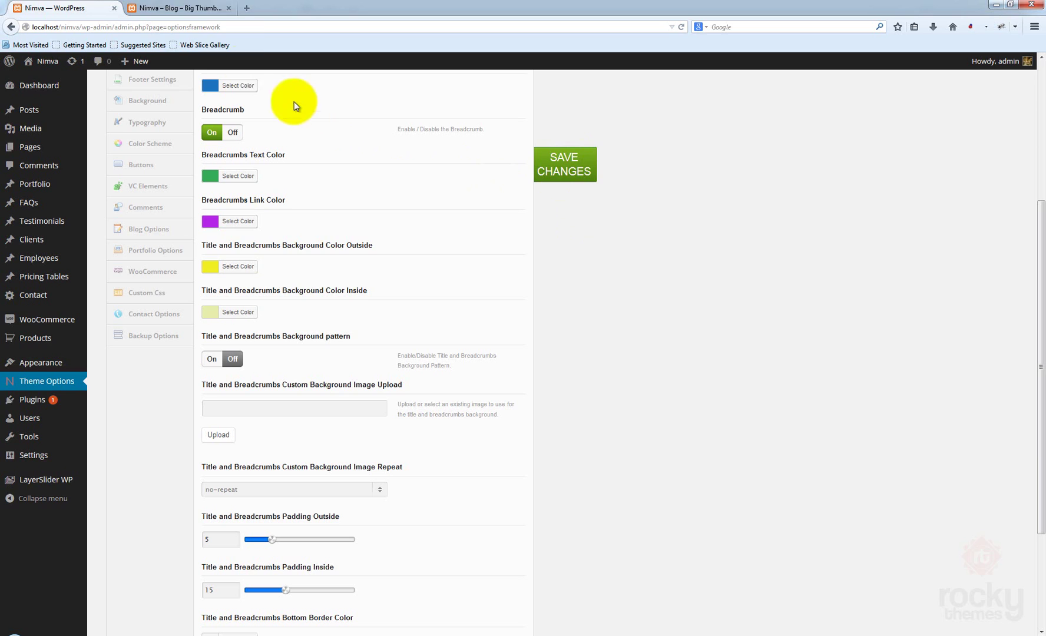
left_click(205, 10)
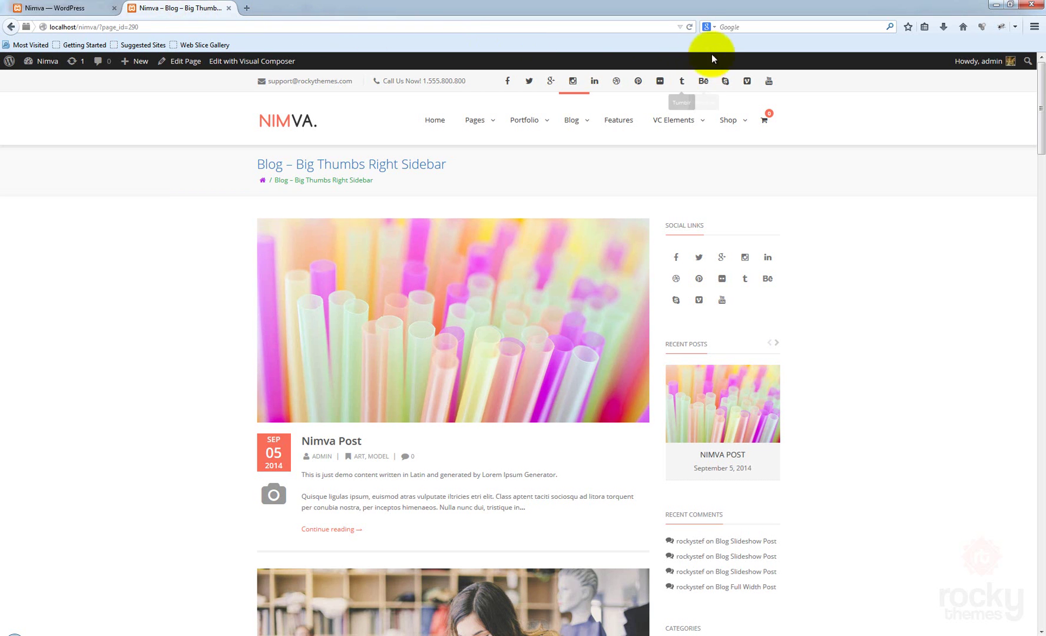
left_click(689, 27)
left_click(689, 27)
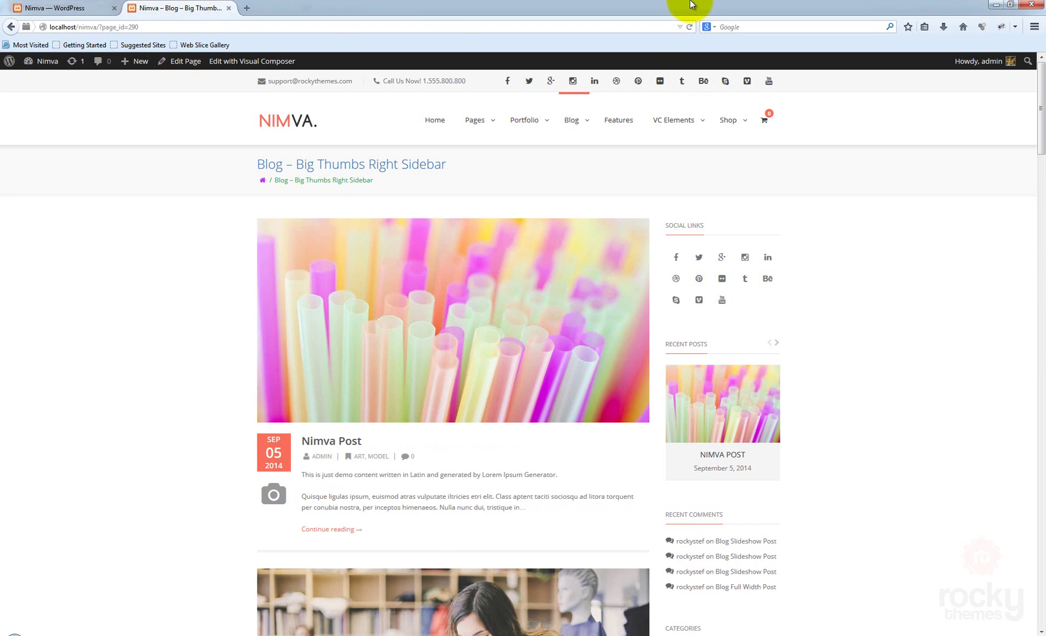
left_click(89, 8)
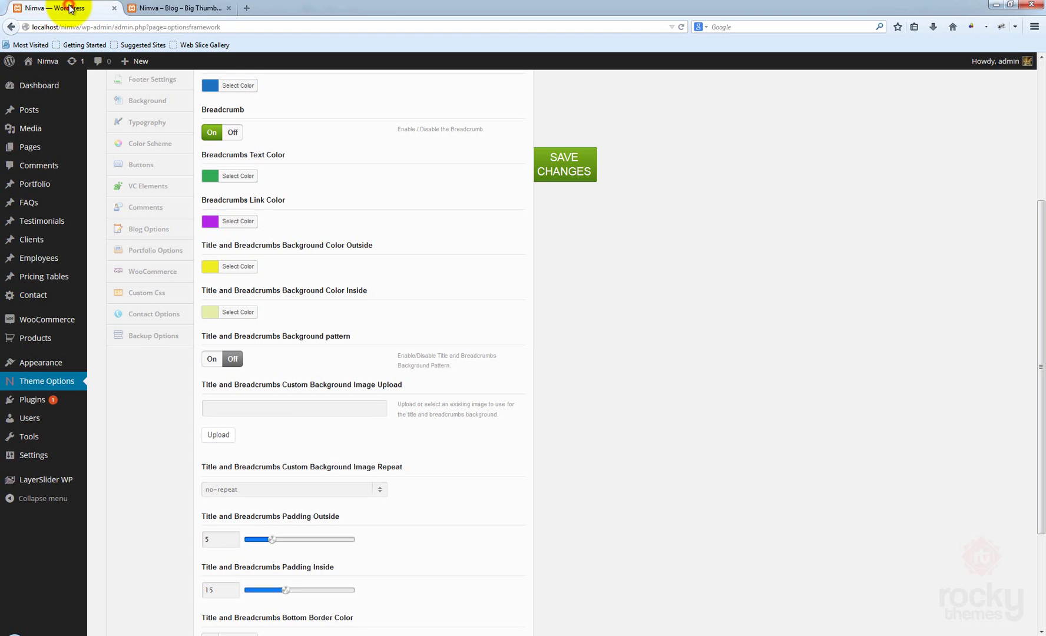
left_click(569, 171)
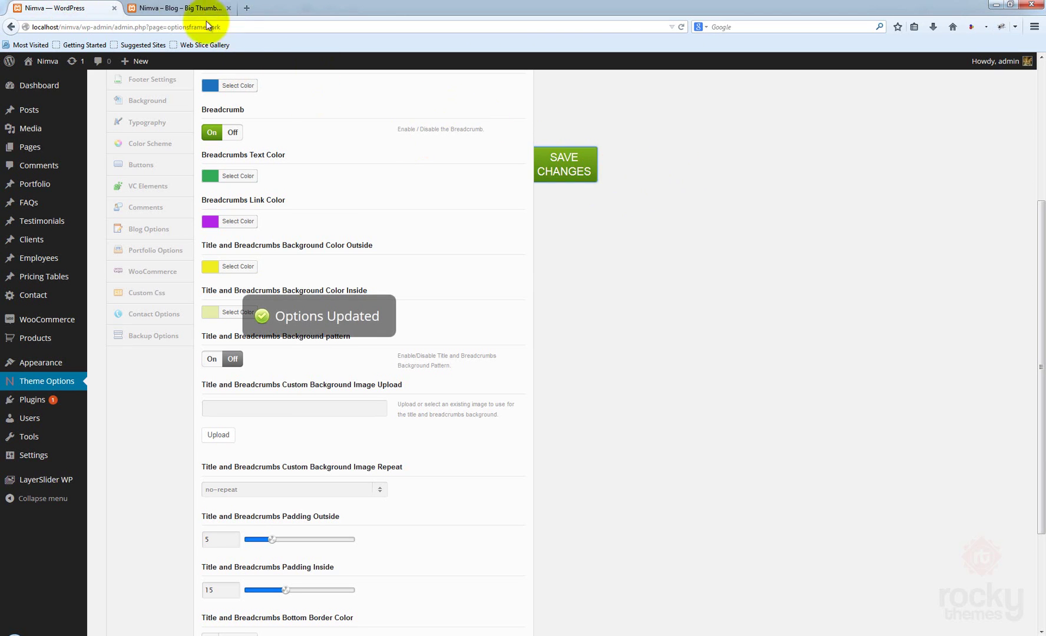
left_click(175, 8)
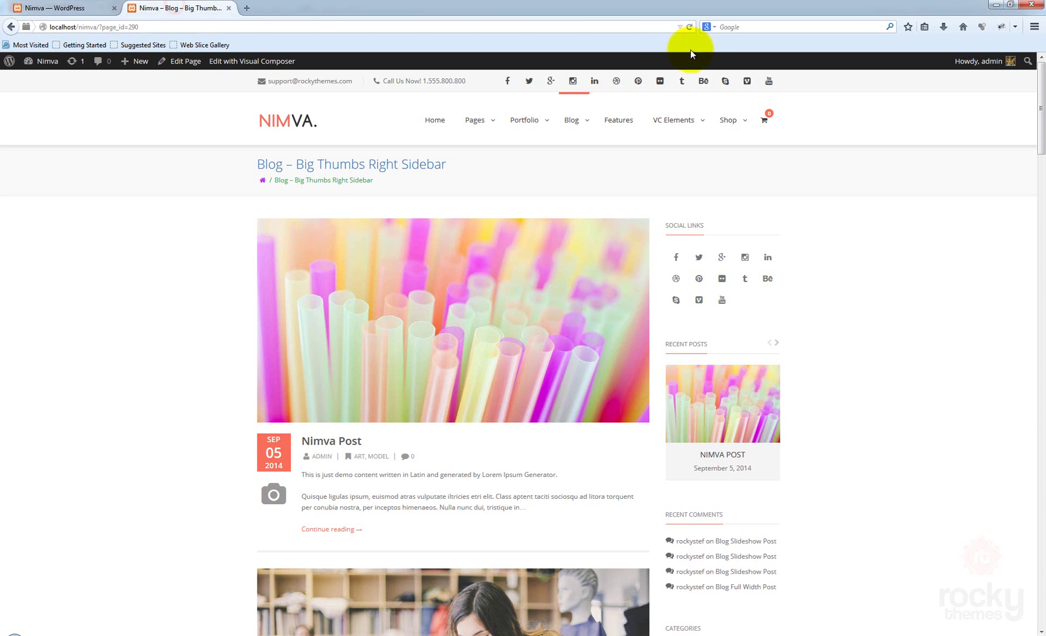
- Reload the blog page to view the pale-yellow title band, then return to Theme Options
left_click(689, 28)
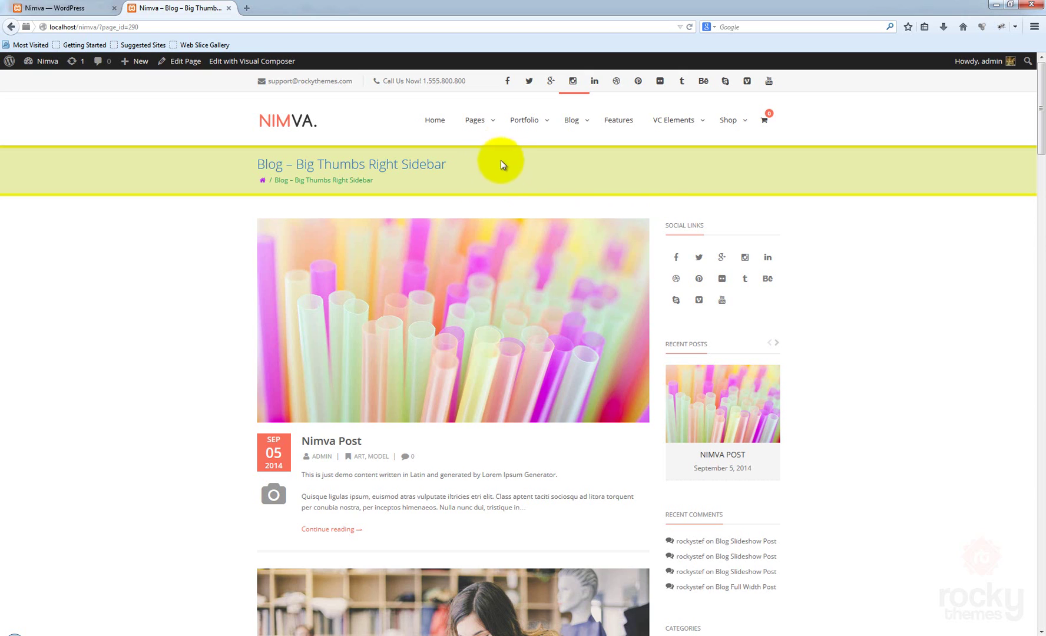
left_click(65, 7)
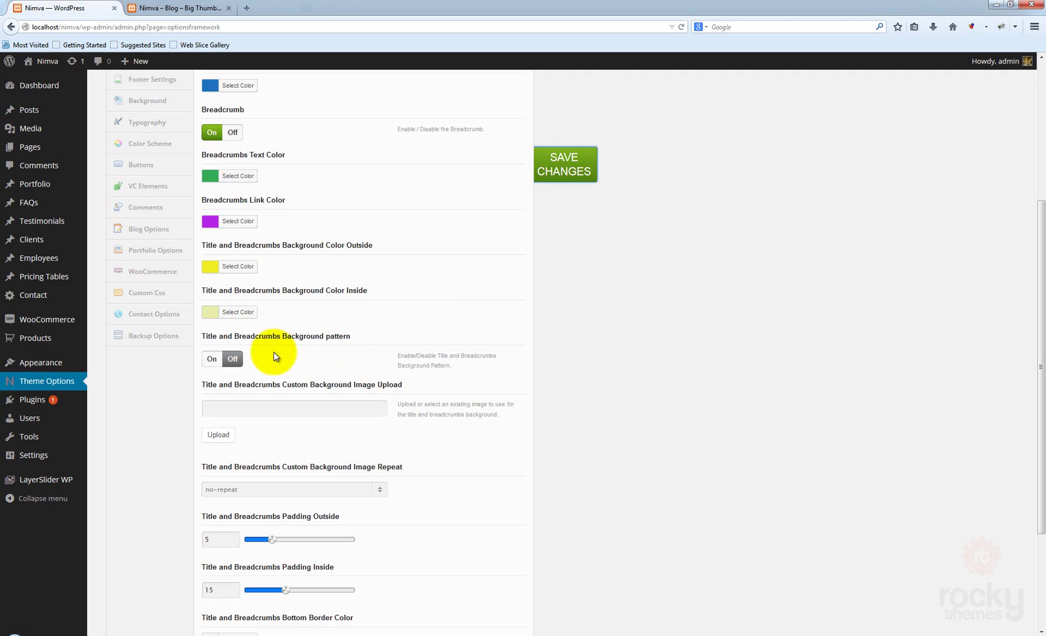
- Turn on the title section background pattern, save it, and reload the blog page to view the texture
left_click(212, 358)
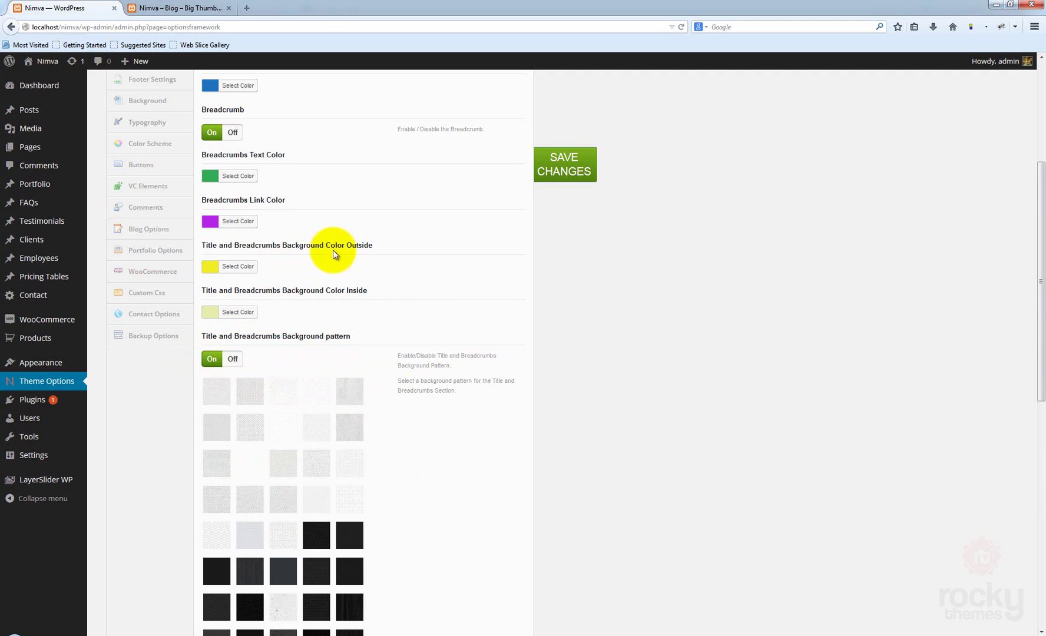
scroll(406, 406, "down", 2)
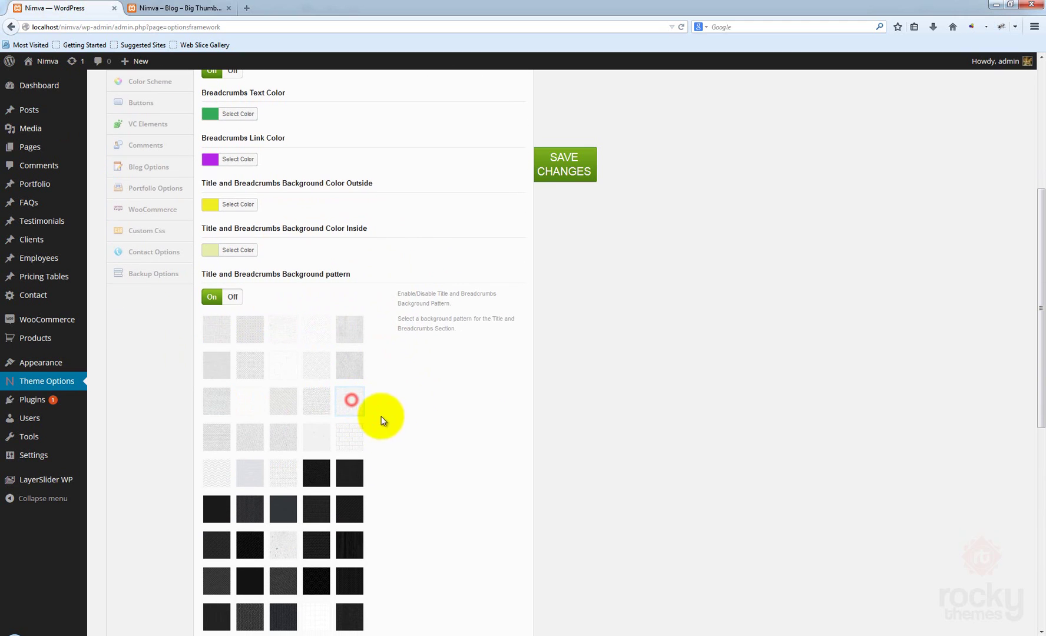
left_click(565, 175)
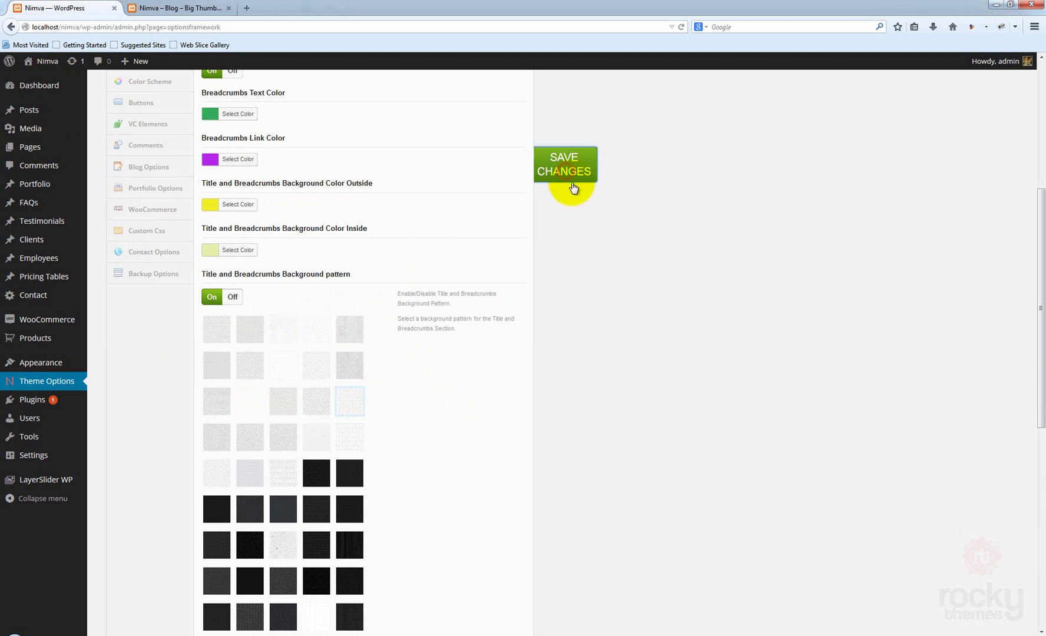
left_click(171, 8)
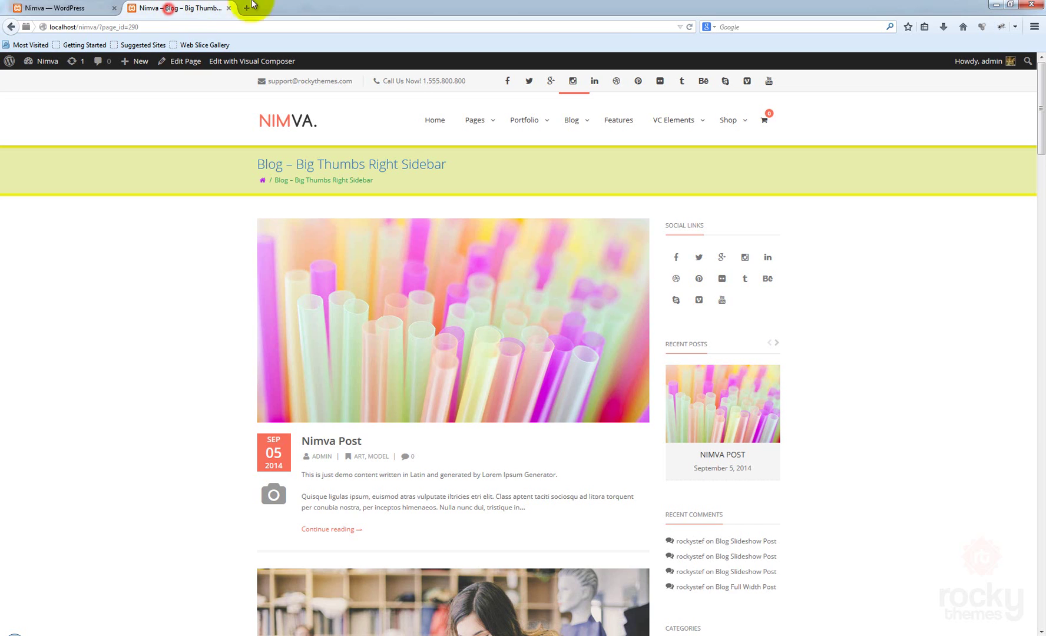
left_click(688, 26)
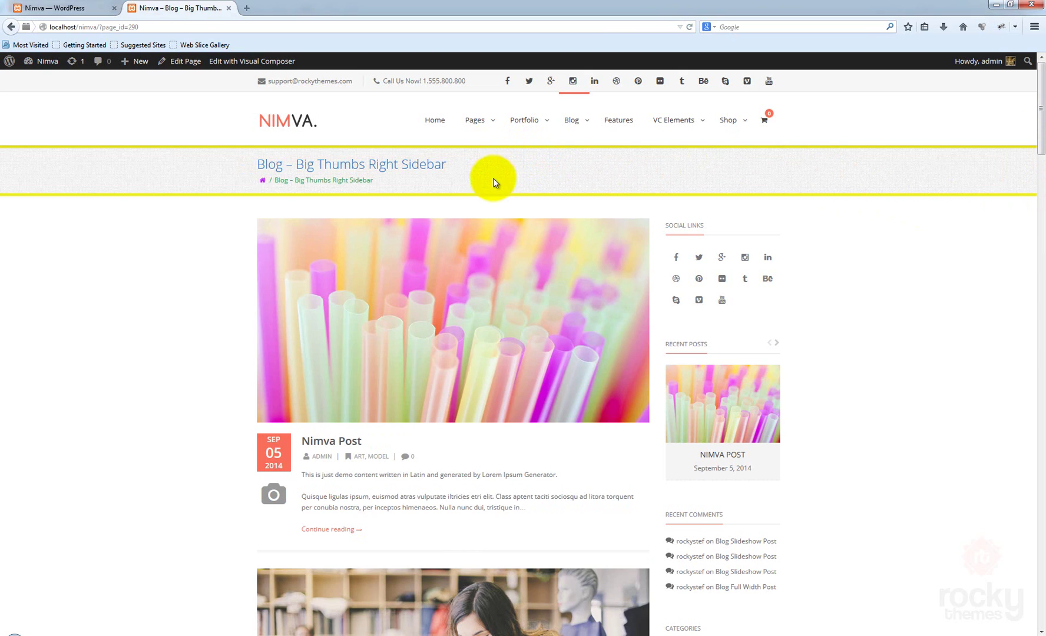
left_click(63, 7)
- Set bg-img from the Media Library as the custom background image, save, and reload the blog page
scroll(427, 362, "down", 5)
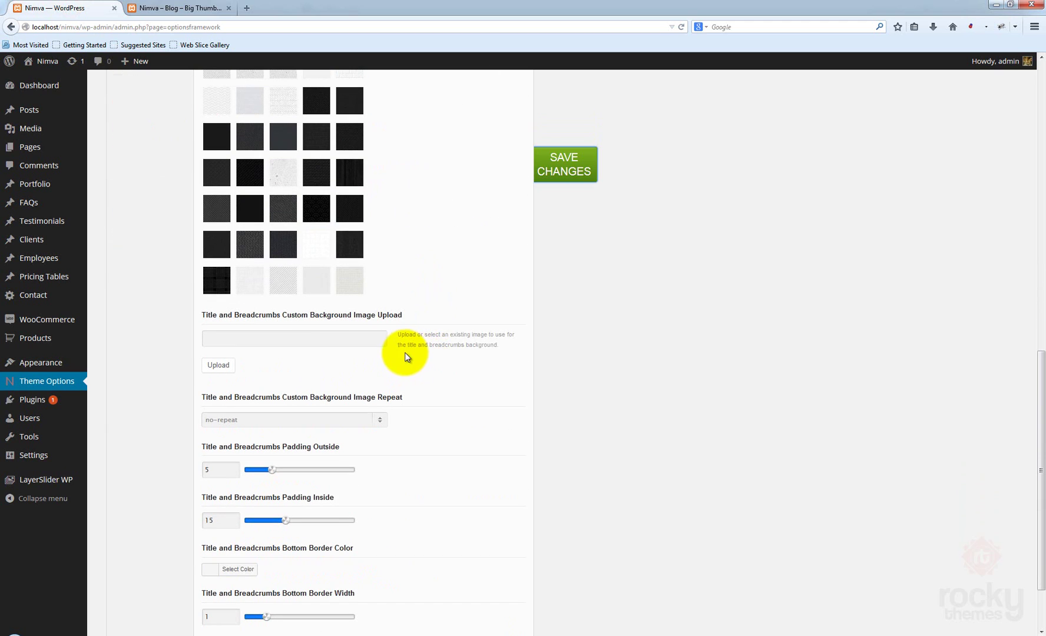
left_click(264, 344)
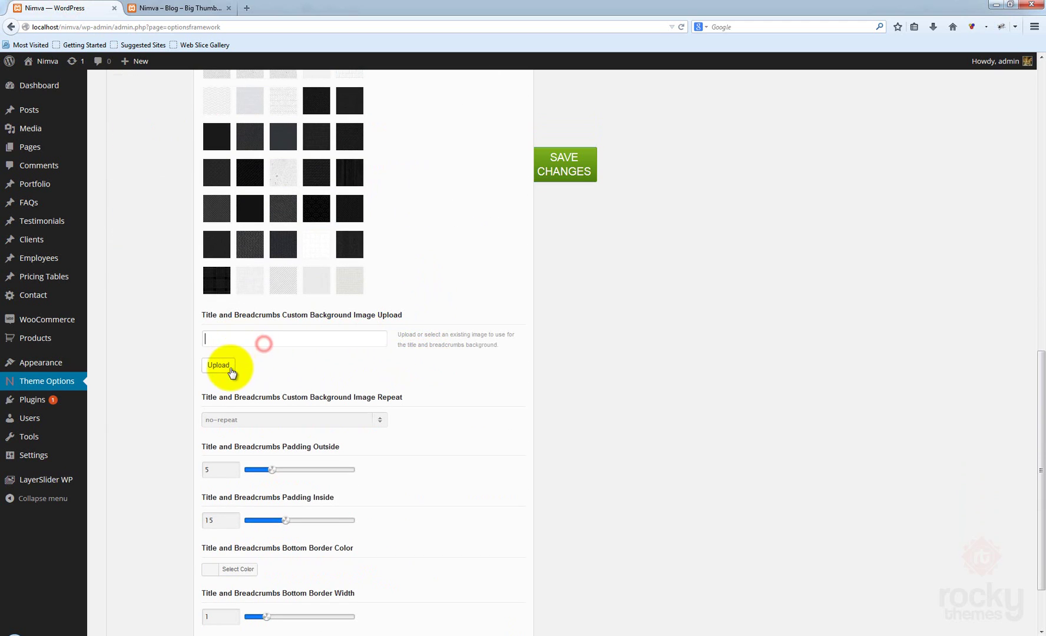
left_click(221, 367)
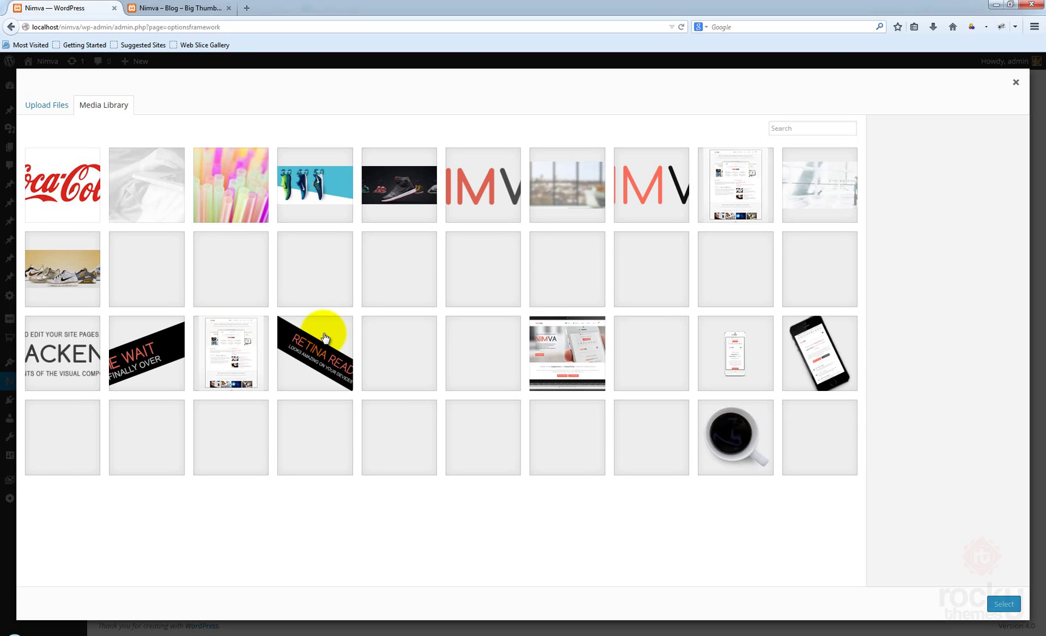
left_click(158, 189)
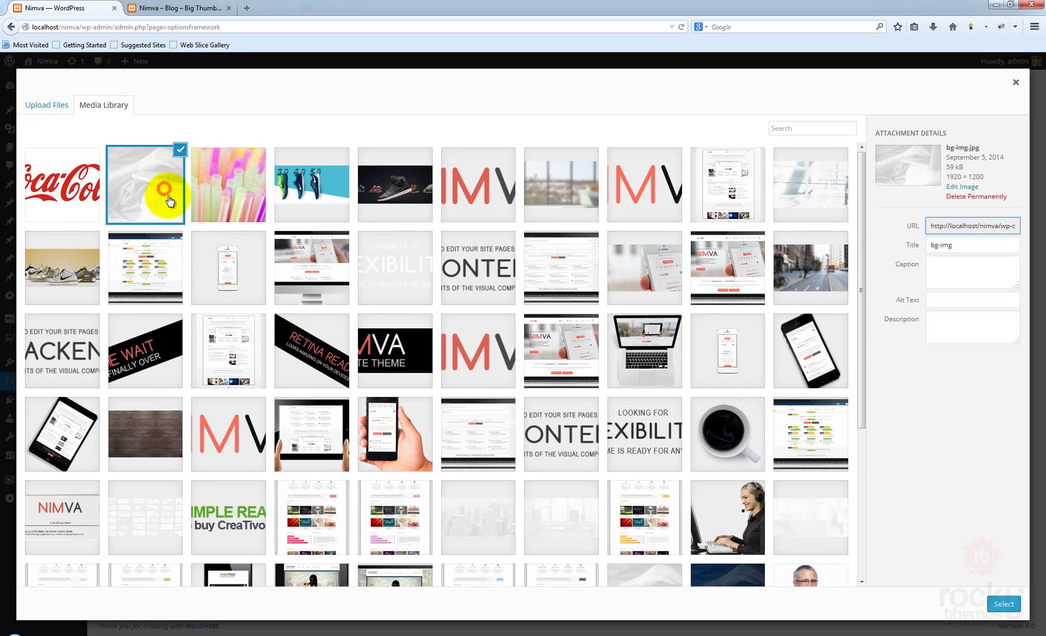
left_click(1003, 604)
scroll(695, 424, "down", 2)
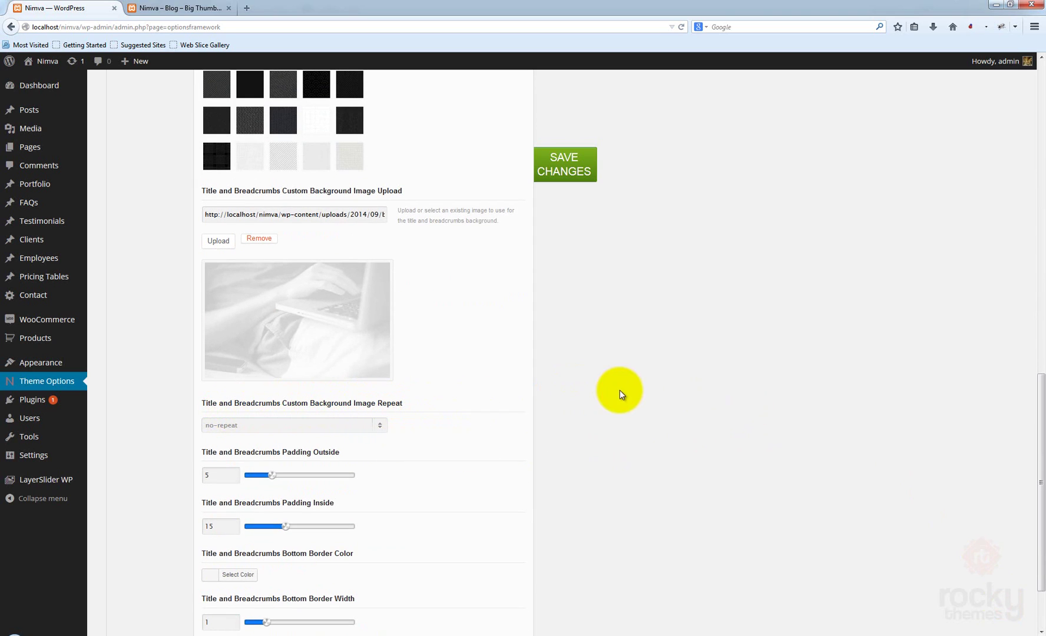
left_click(579, 174)
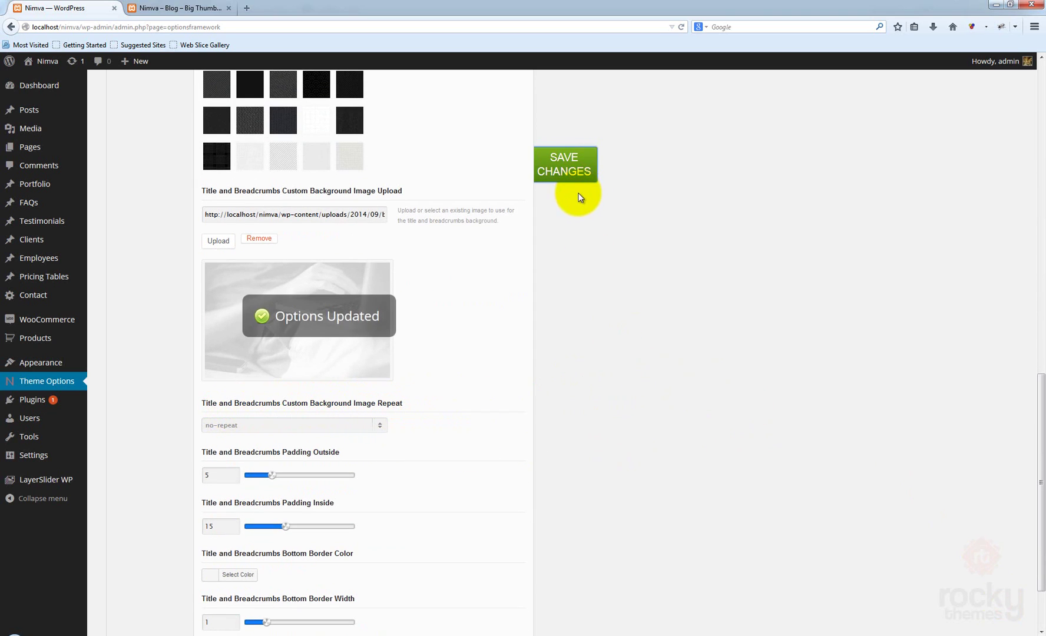
left_click(157, 9)
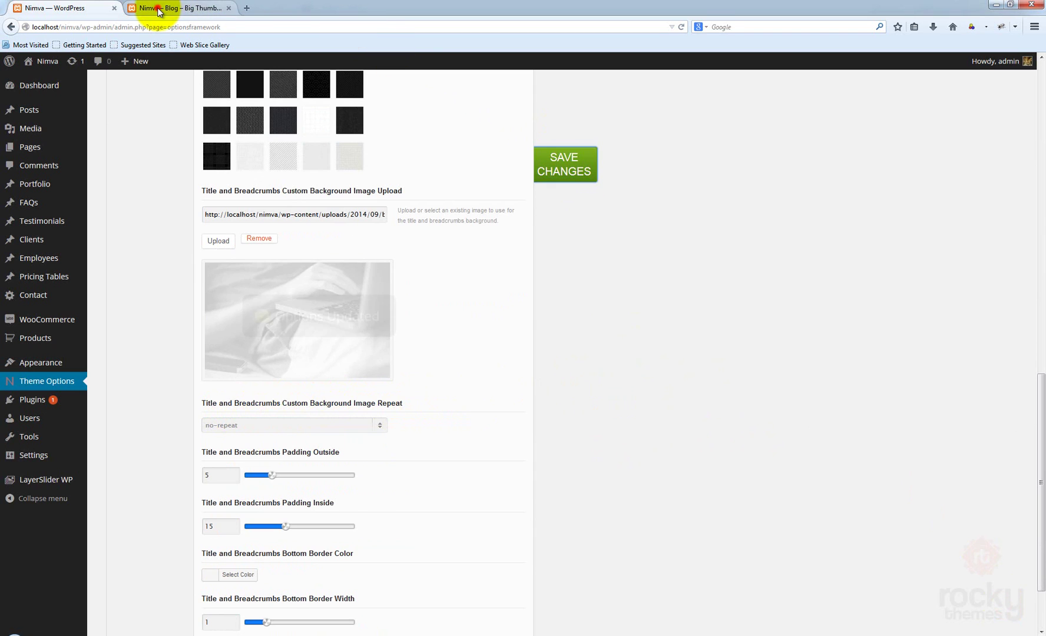
left_click(689, 27)
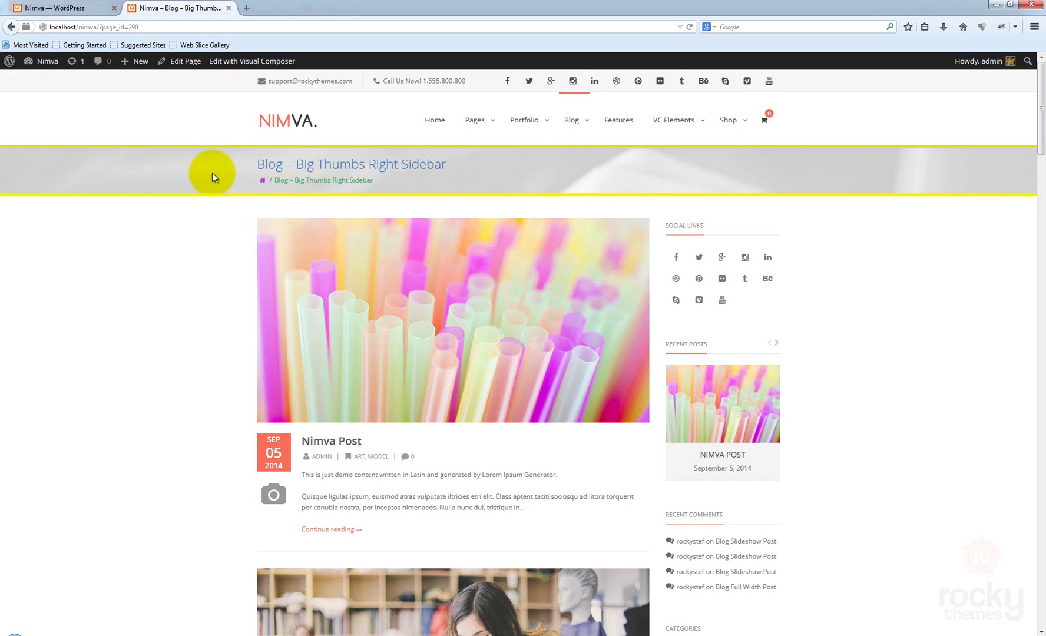
- Set Padding Outside to 0, save, and reload the blog page to confirm the yellow bands are gone
left_click(59, 8)
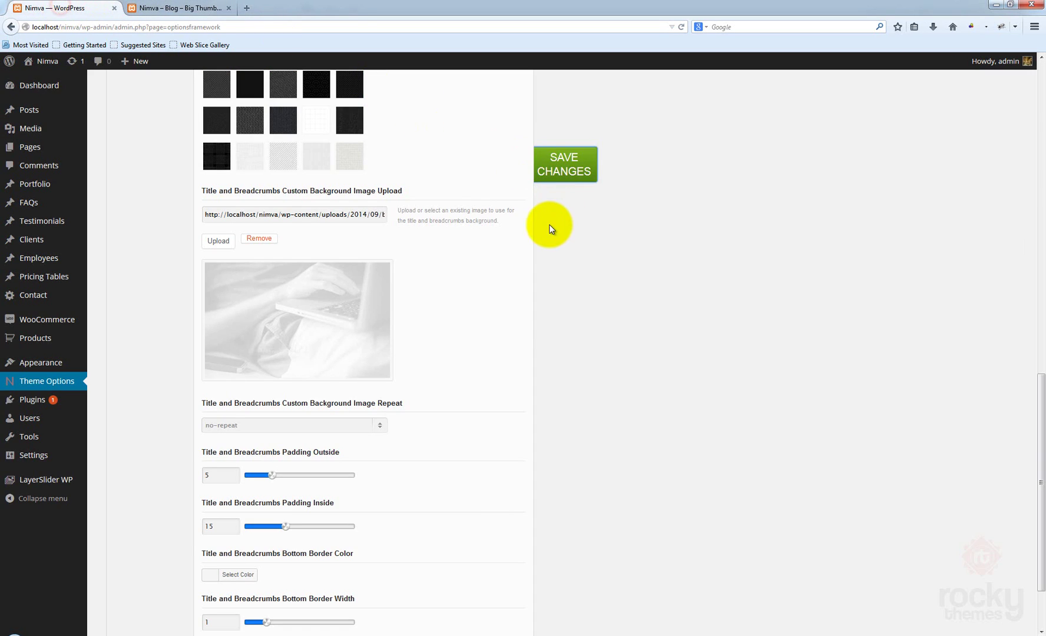
scroll(492, 359, "down", 2)
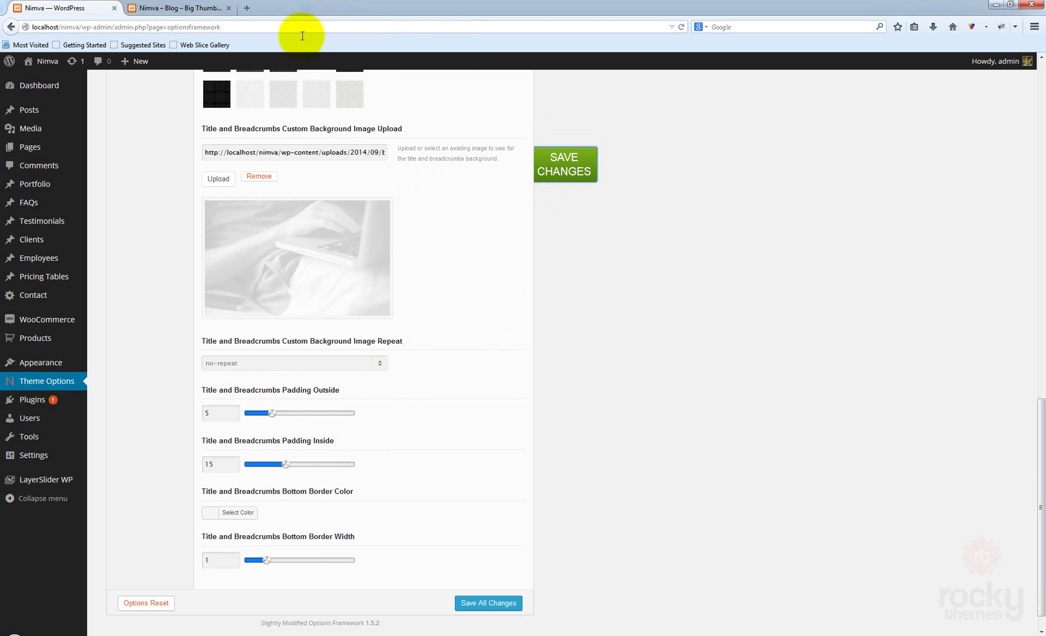
left_click(235, 13)
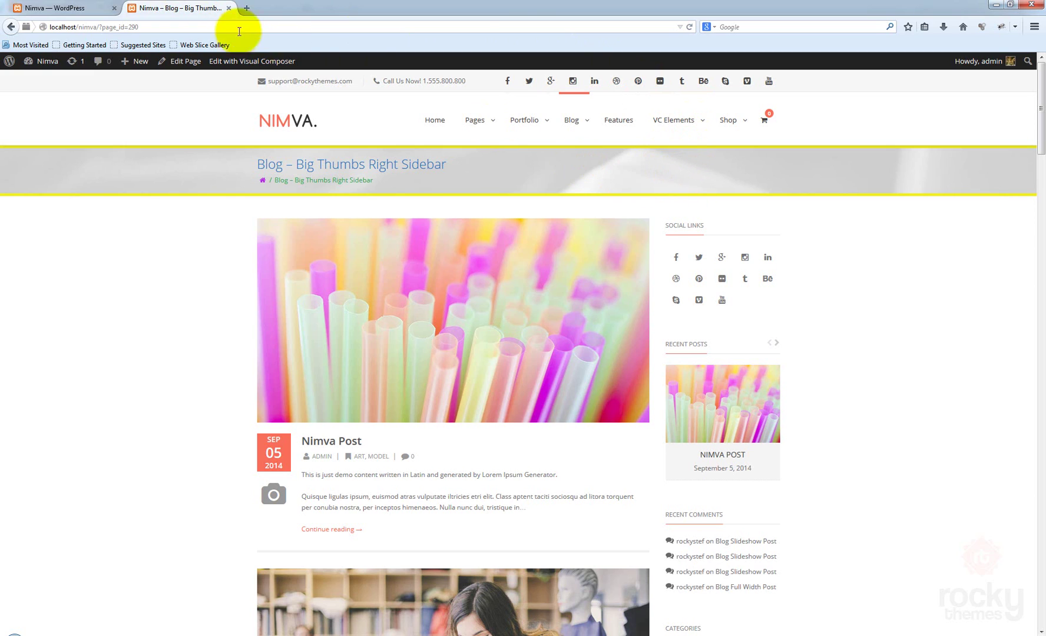
left_click(59, 9)
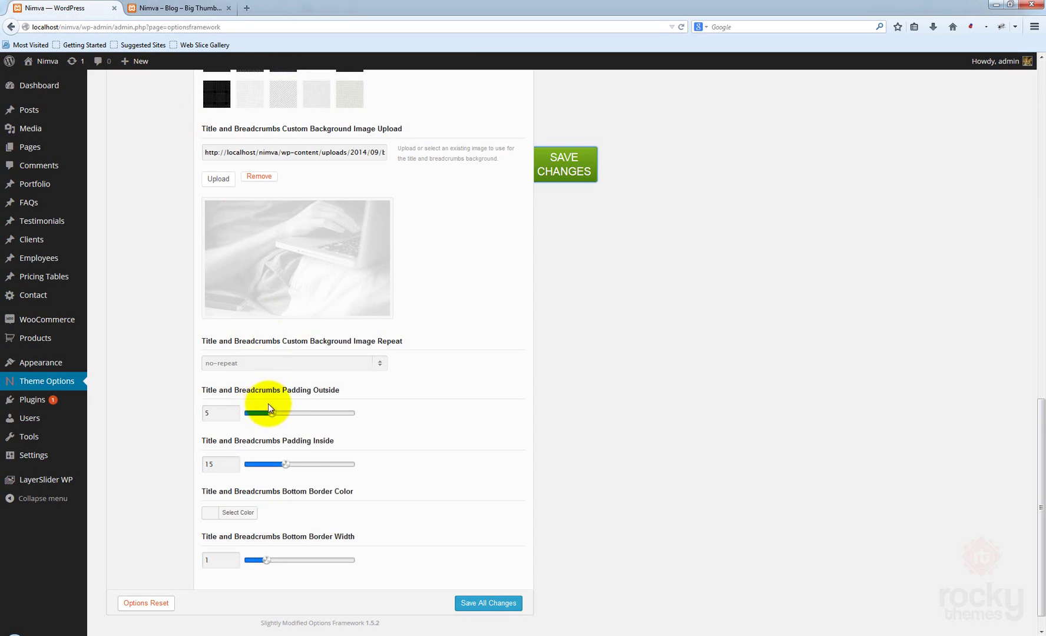
left_click_drag(274, 417, 243, 412)
left_click(543, 169)
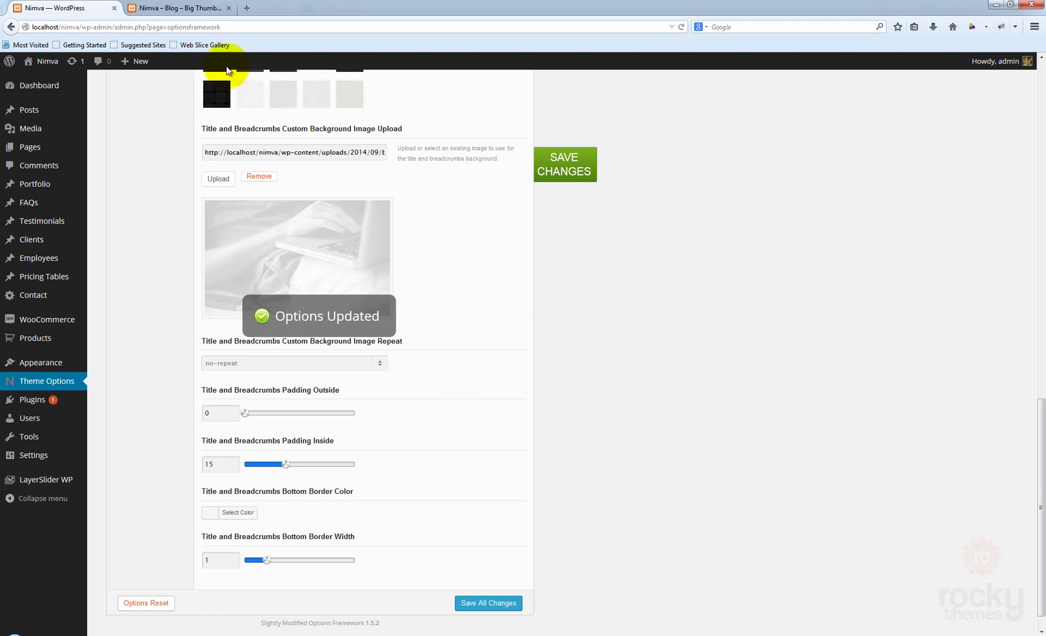
left_click(171, 9)
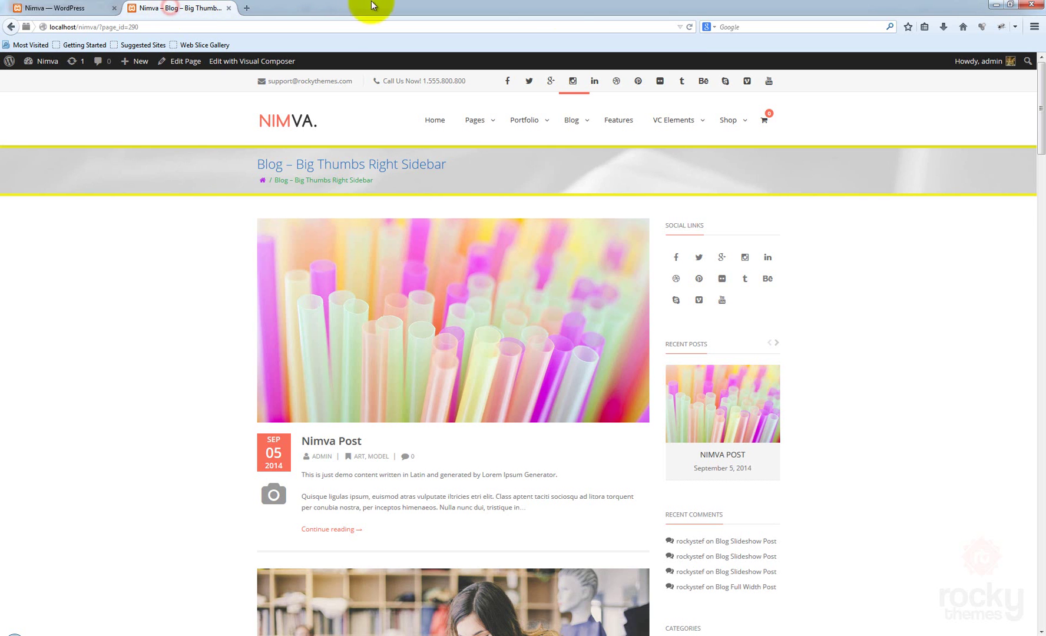
left_click(691, 26)
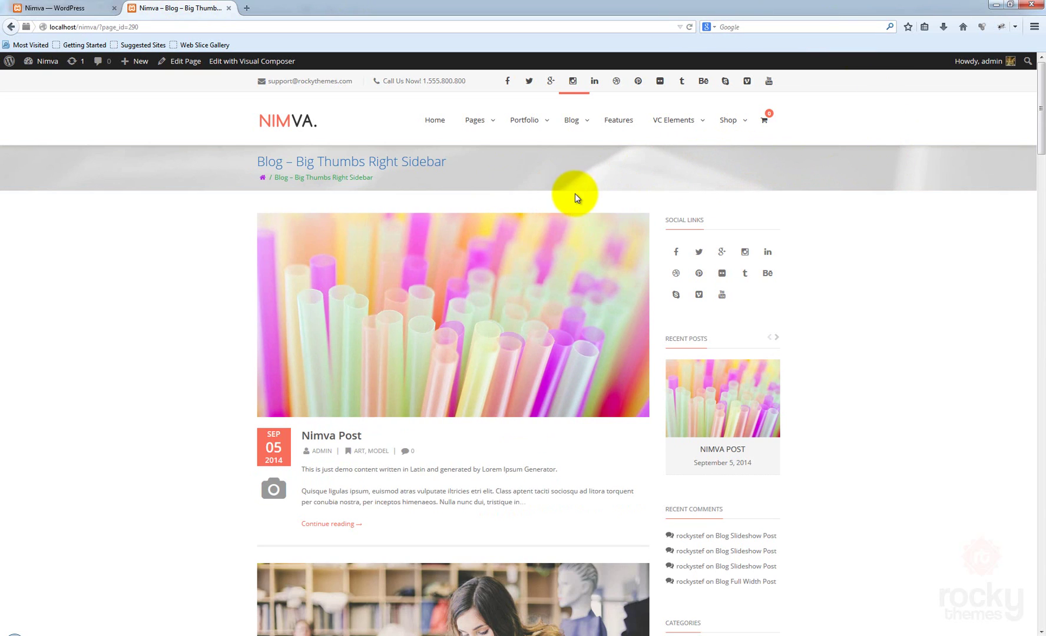
- Try a red bottom border colour, save it, and preview it on the blog page
left_click(66, 7)
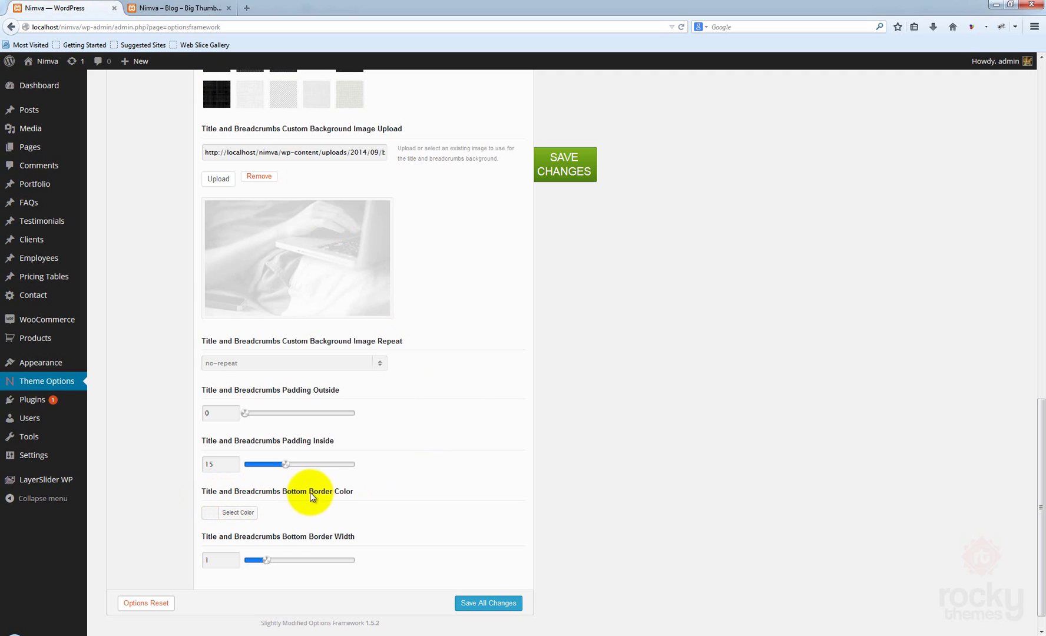
left_click(235, 512)
scroll(408, 519, "down", 3)
left_click_drag(329, 438, 327, 406)
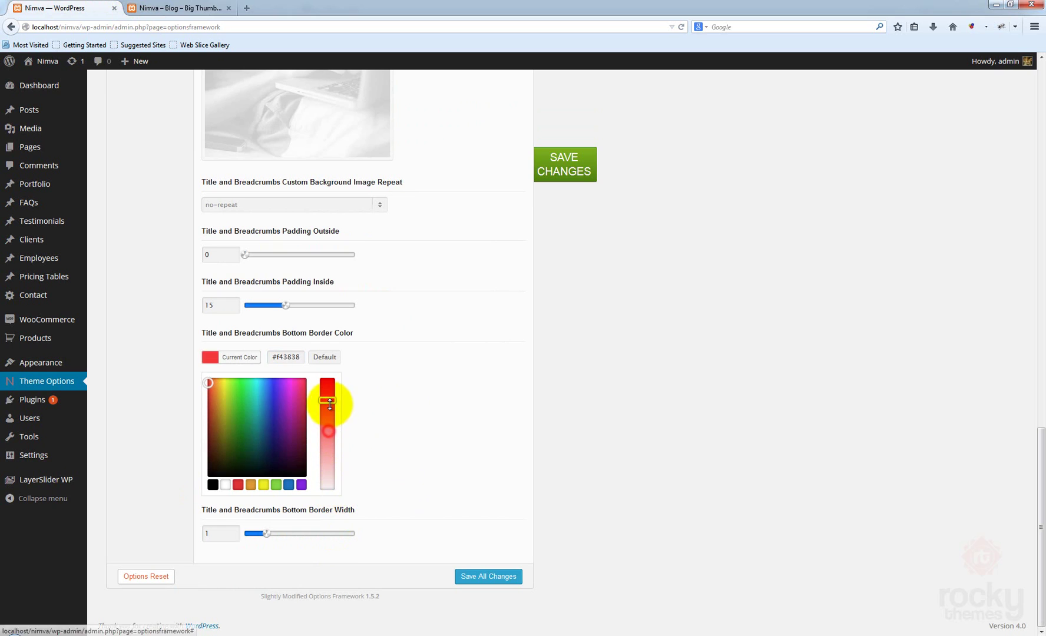
left_click(427, 393)
left_click(577, 172)
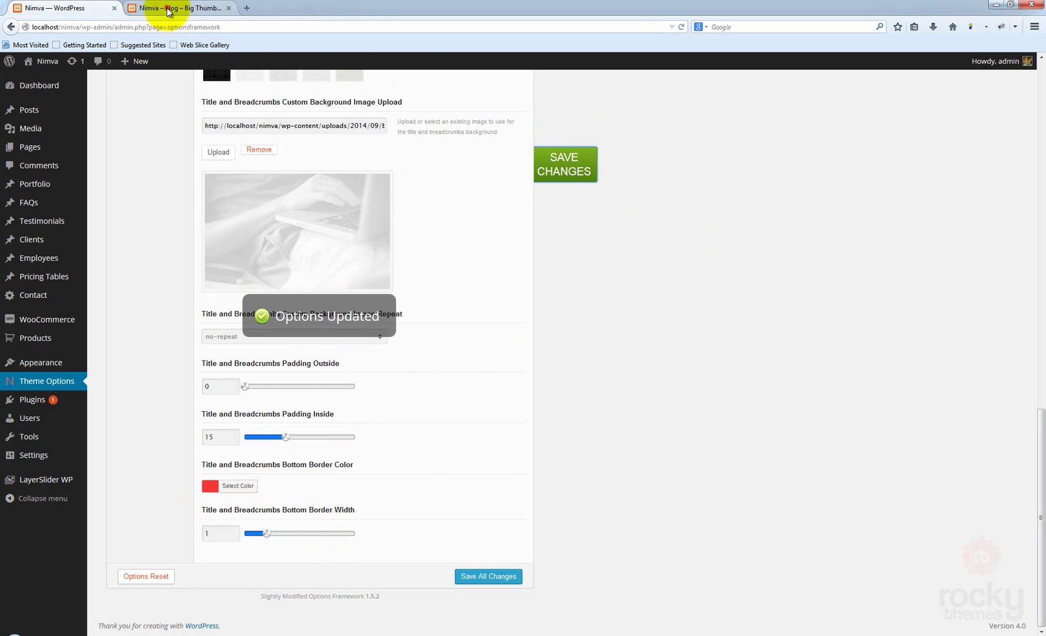
left_click(168, 8)
left_click(686, 26)
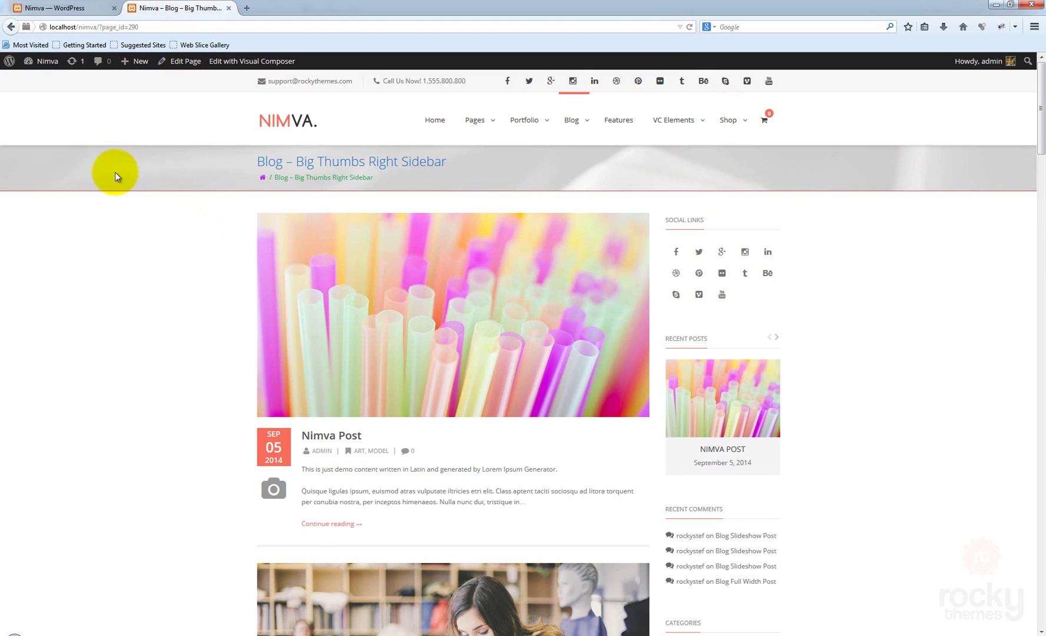
- Change the bottom border colour to grey, save, and recheck the blog page
left_click(71, 8)
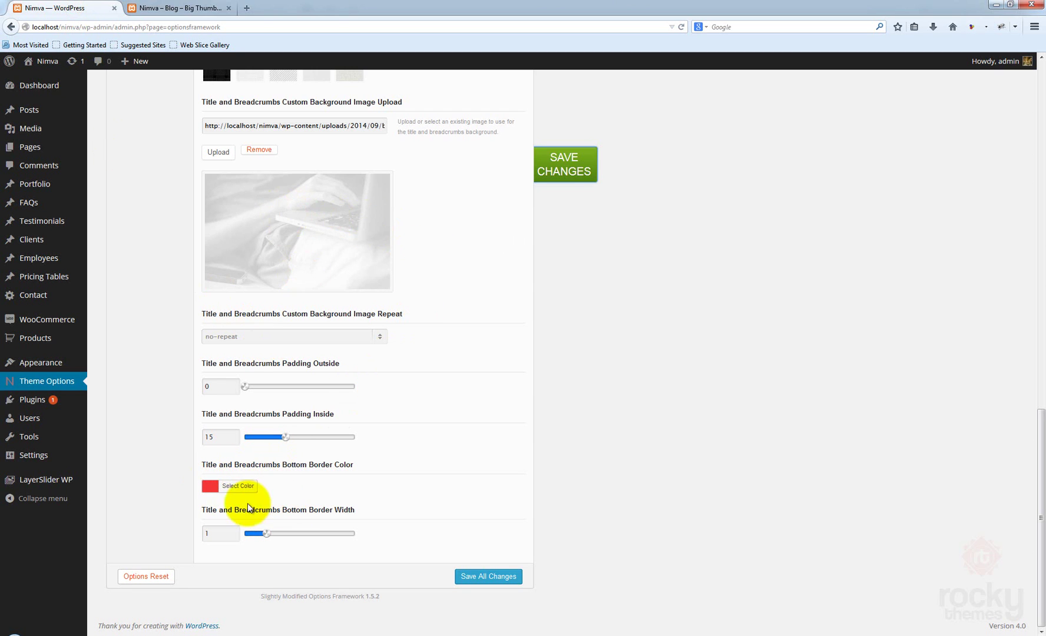
left_click(209, 484)
left_click_drag(229, 539, 201, 552)
left_click(408, 511)
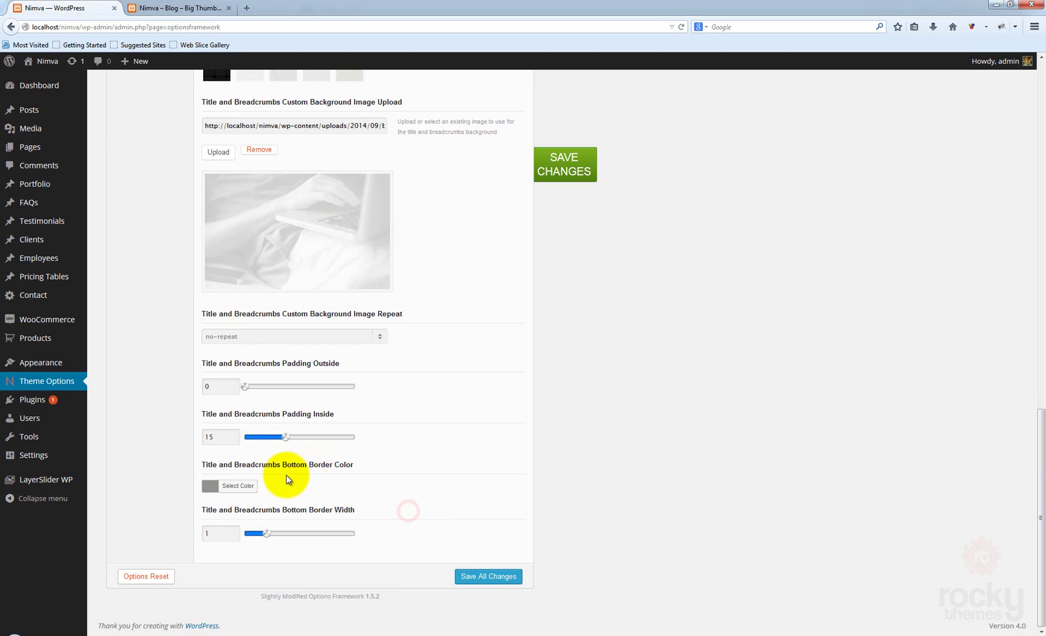
left_click(589, 171)
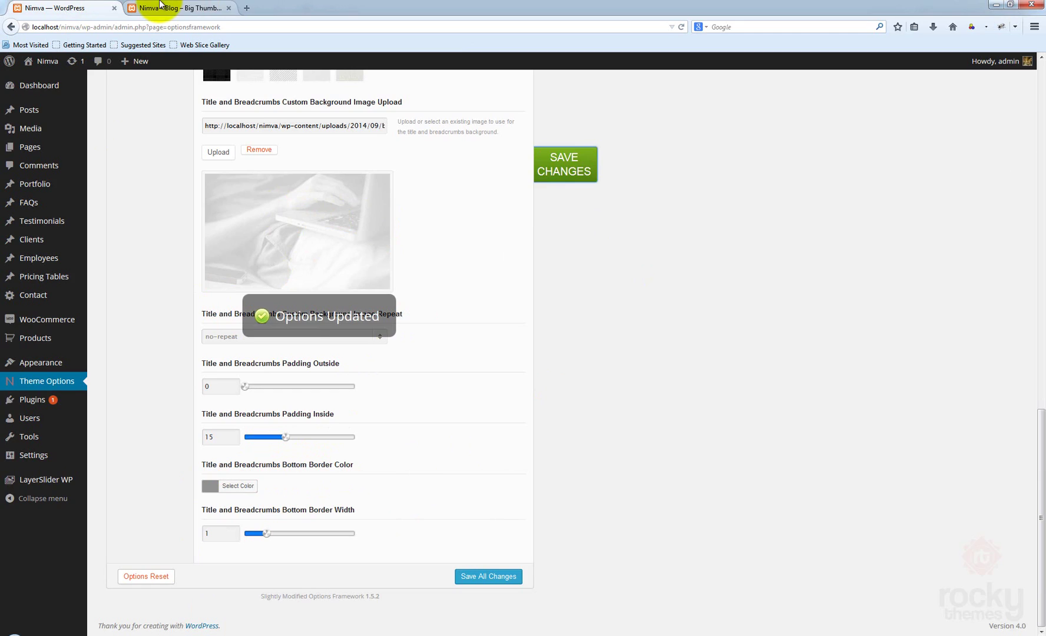
left_click(144, 7)
left_click(689, 26)
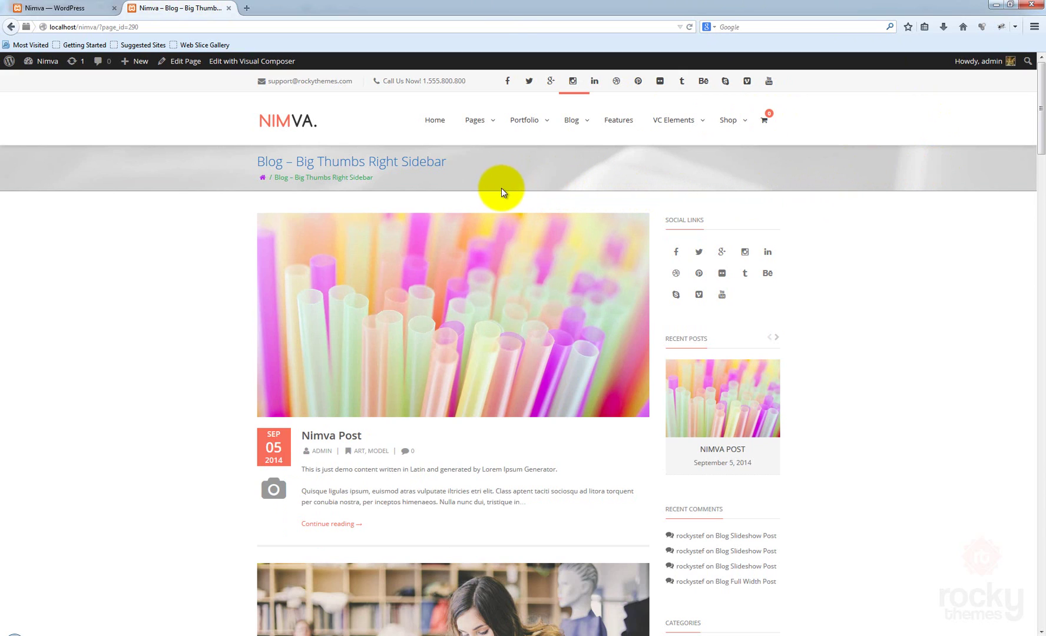
left_click(69, 8)
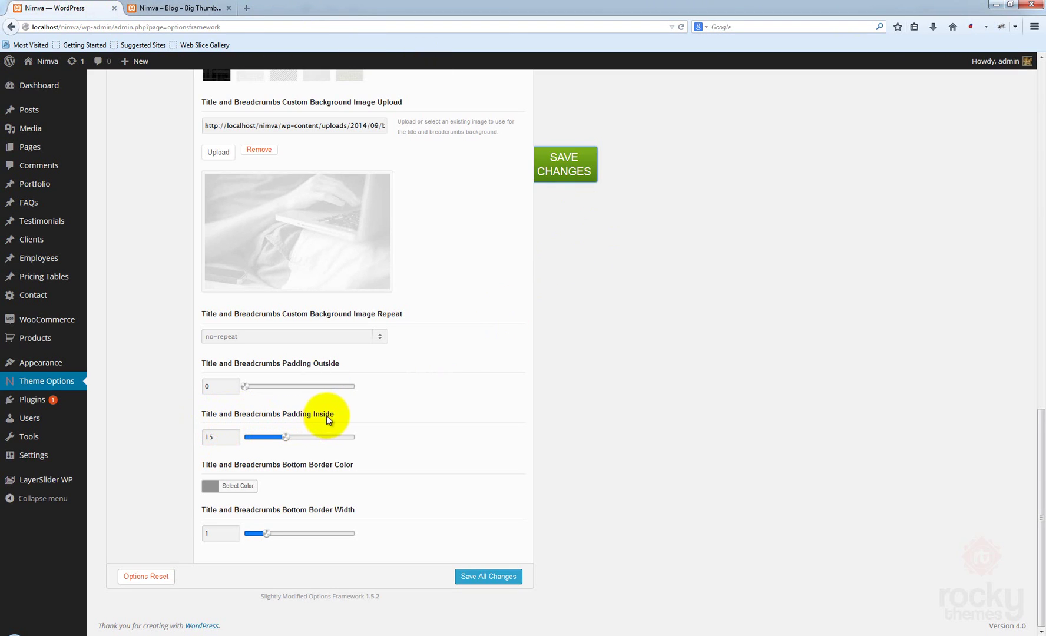
- Look over the current title band on the blog page
left_click(186, 9)
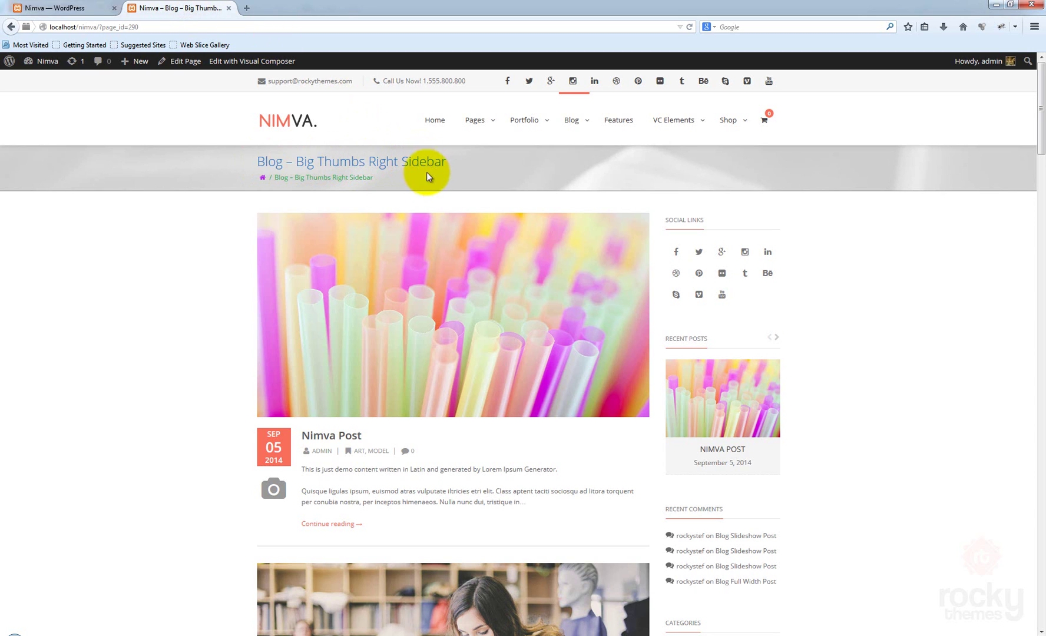
left_click(387, 149)
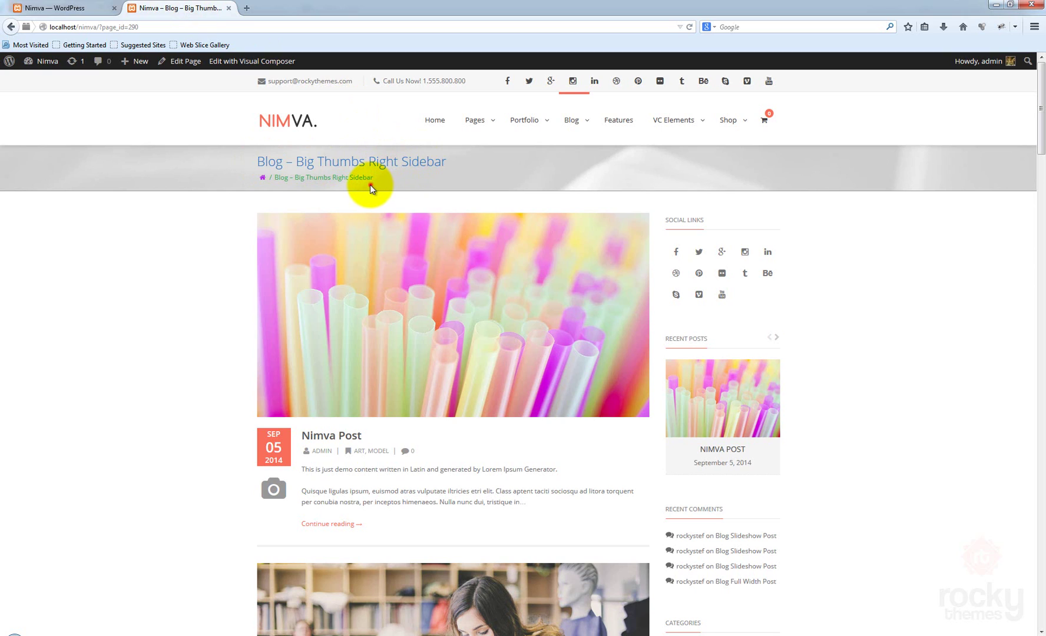
left_click(353, 186)
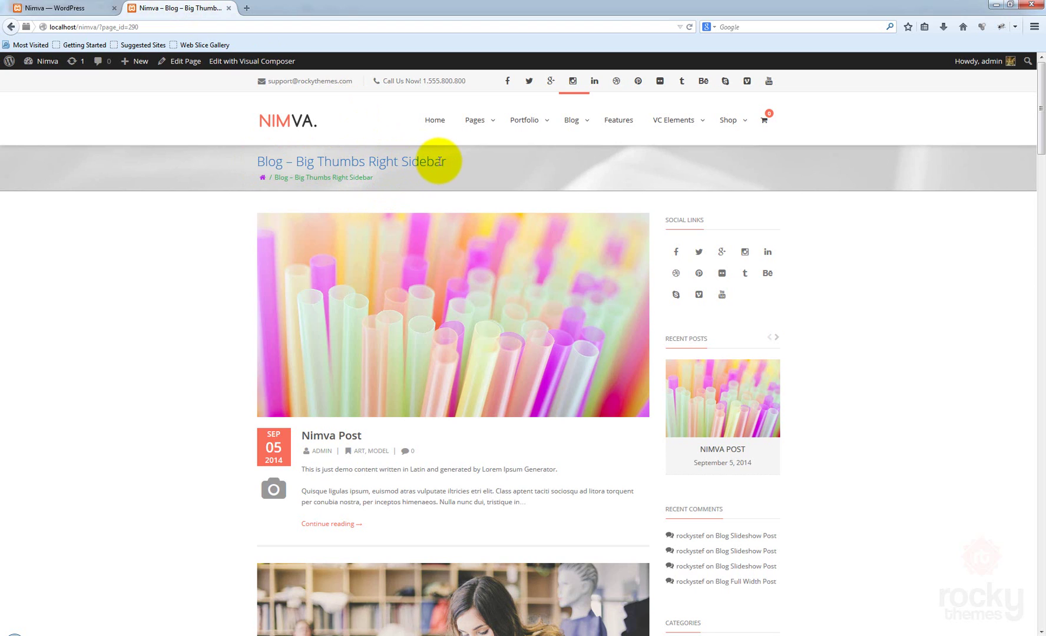
left_click(405, 160)
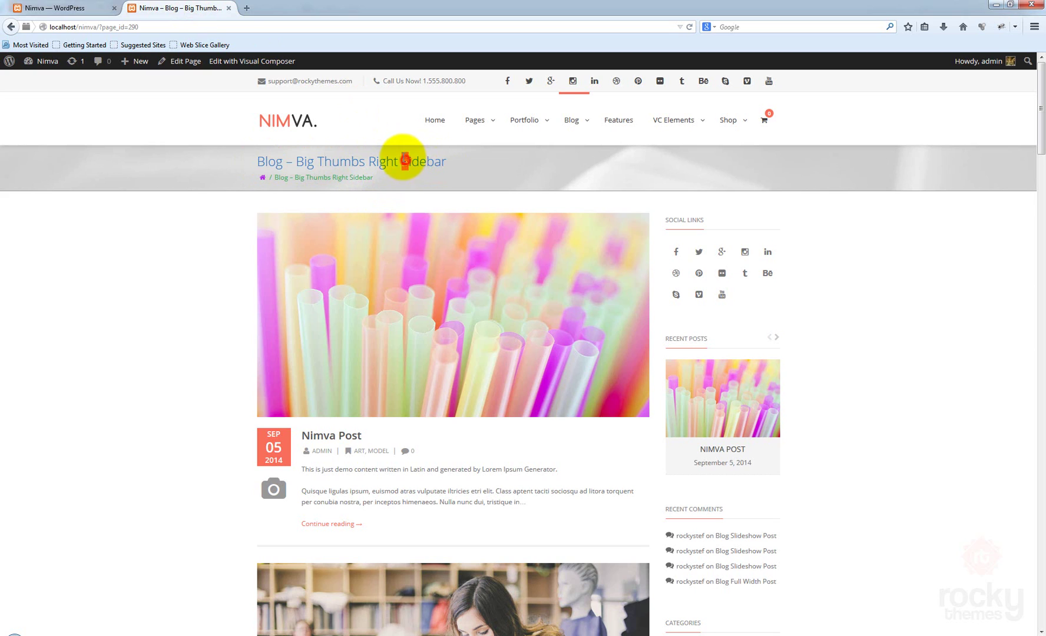
- Set Padding Inside to 40, save, and reload the blog page to see the taller title bar
left_click(71, 8)
left_click_drag(287, 437, 443, 428)
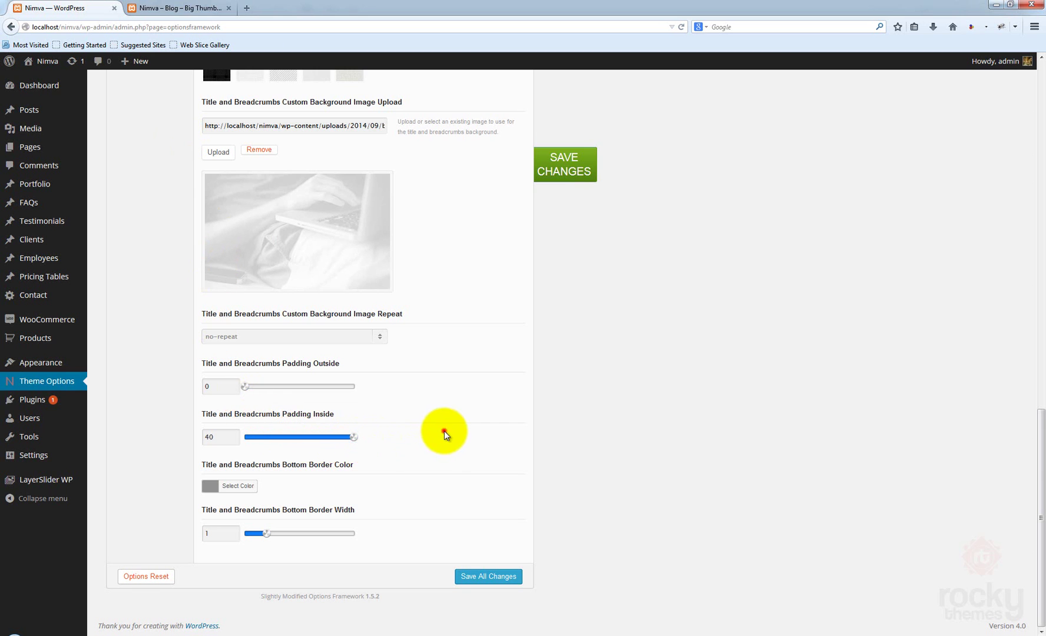
left_click(563, 171)
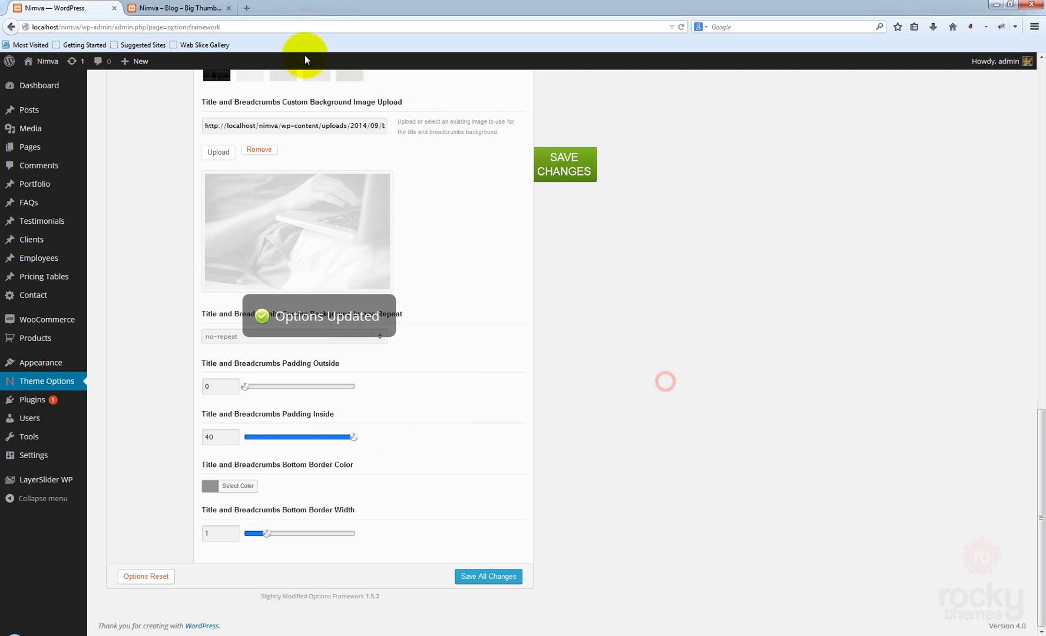
left_click(182, 9)
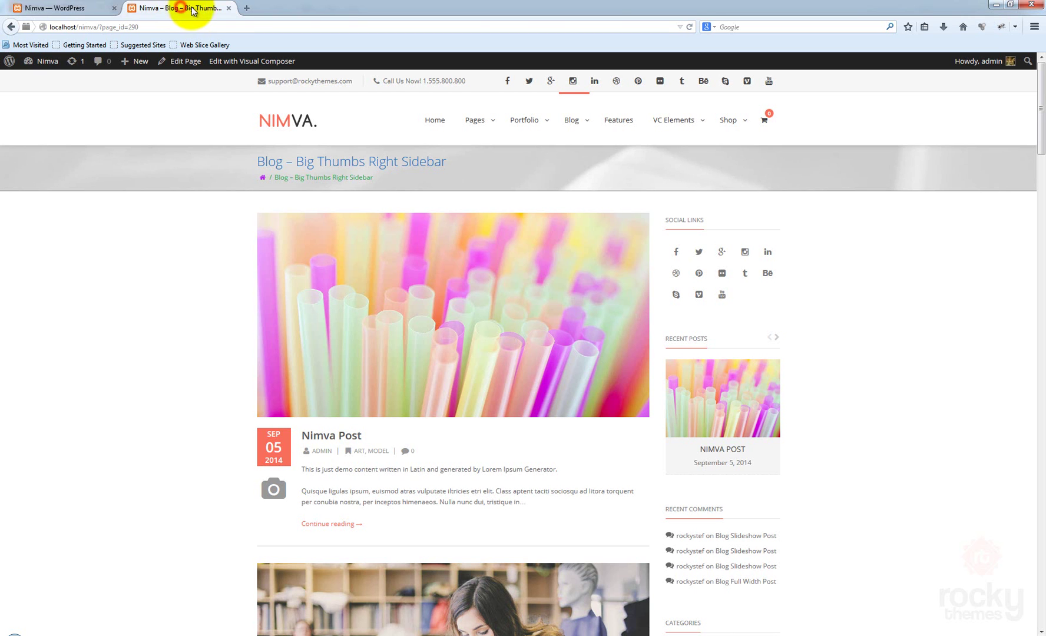
left_click(692, 27)
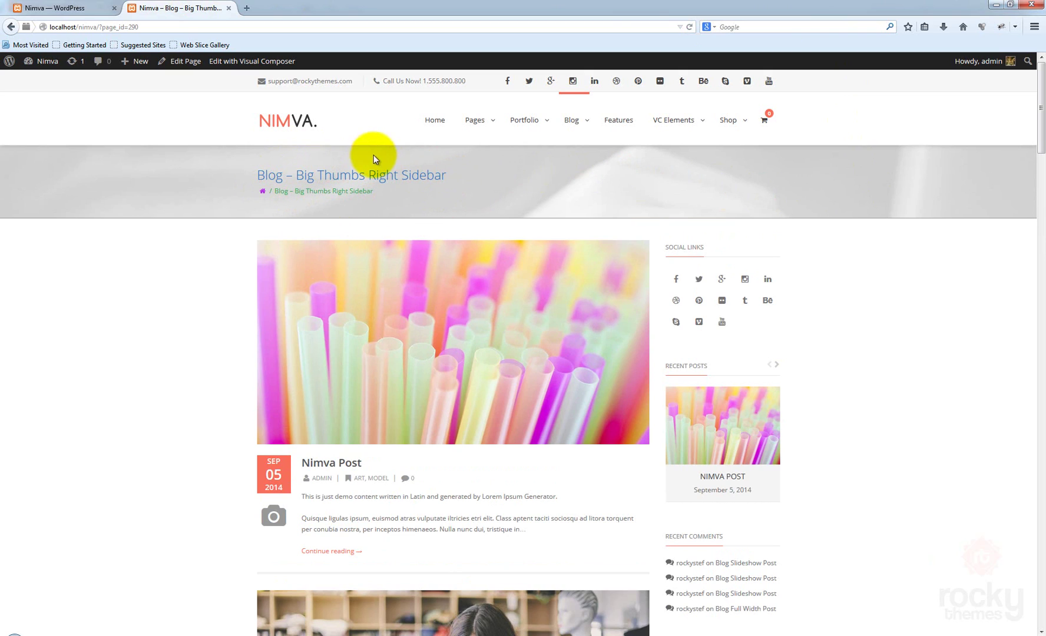
- Save Bottom Border Width at 0, confirm no line on the blog page, and return to Theme Options
left_click(81, 13)
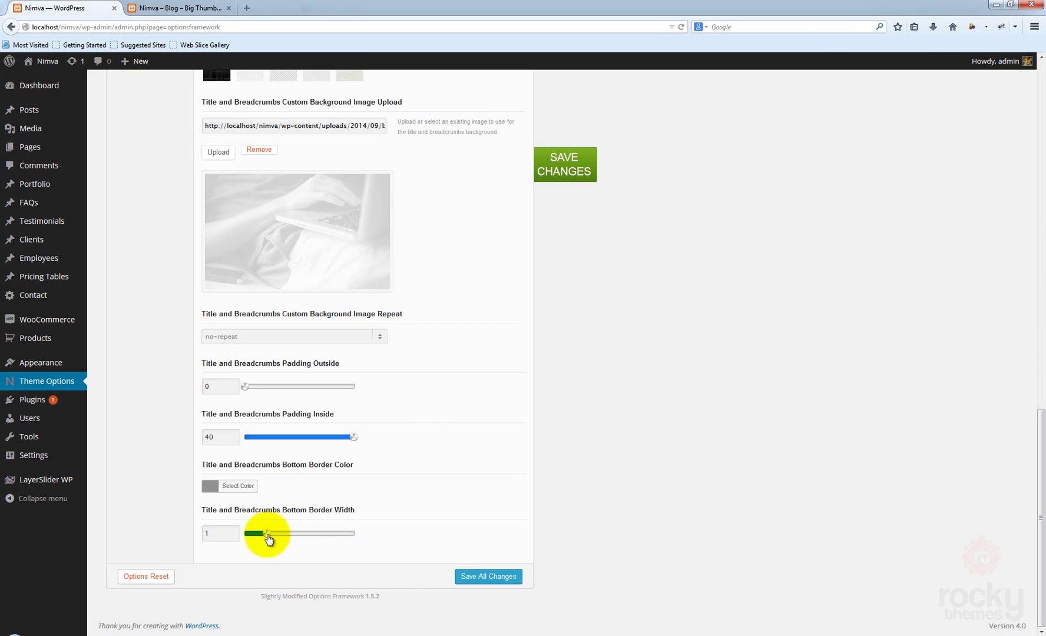
left_click(489, 577)
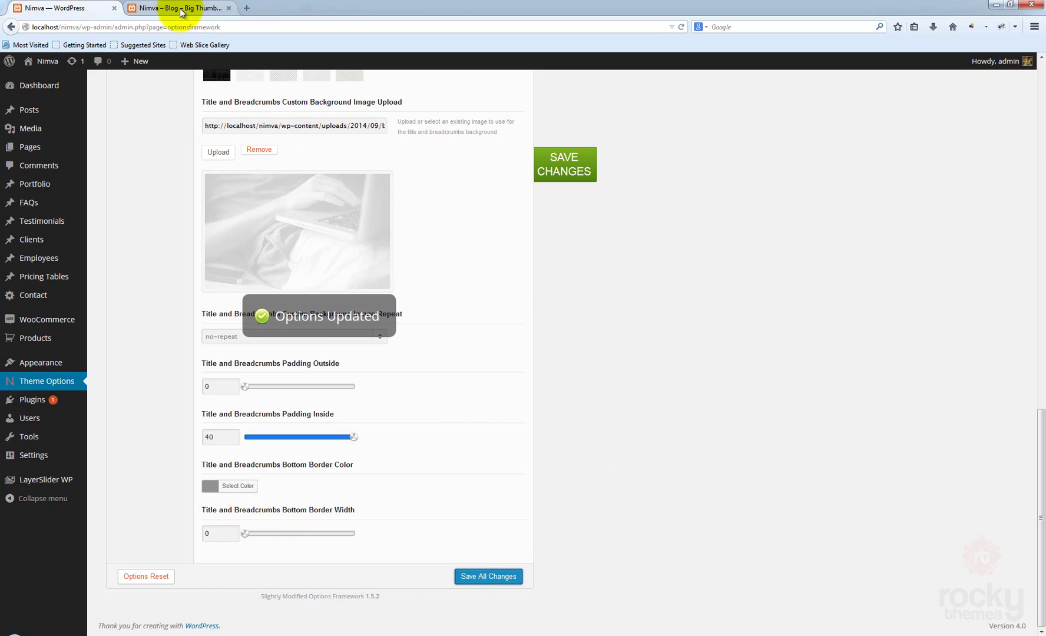
left_click(183, 8)
left_click(689, 27)
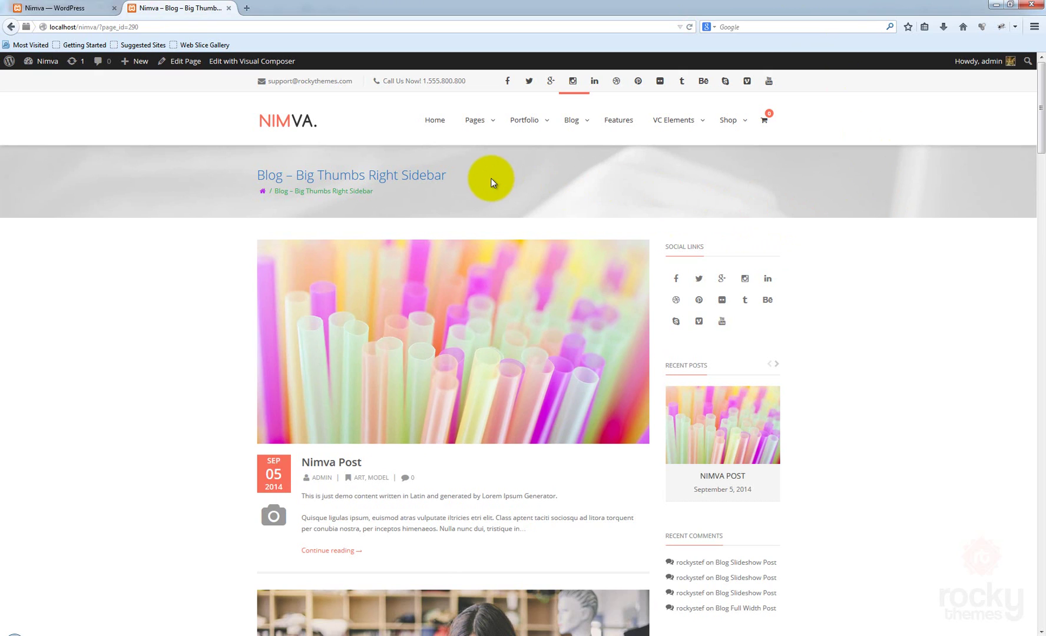
left_click(57, 9)
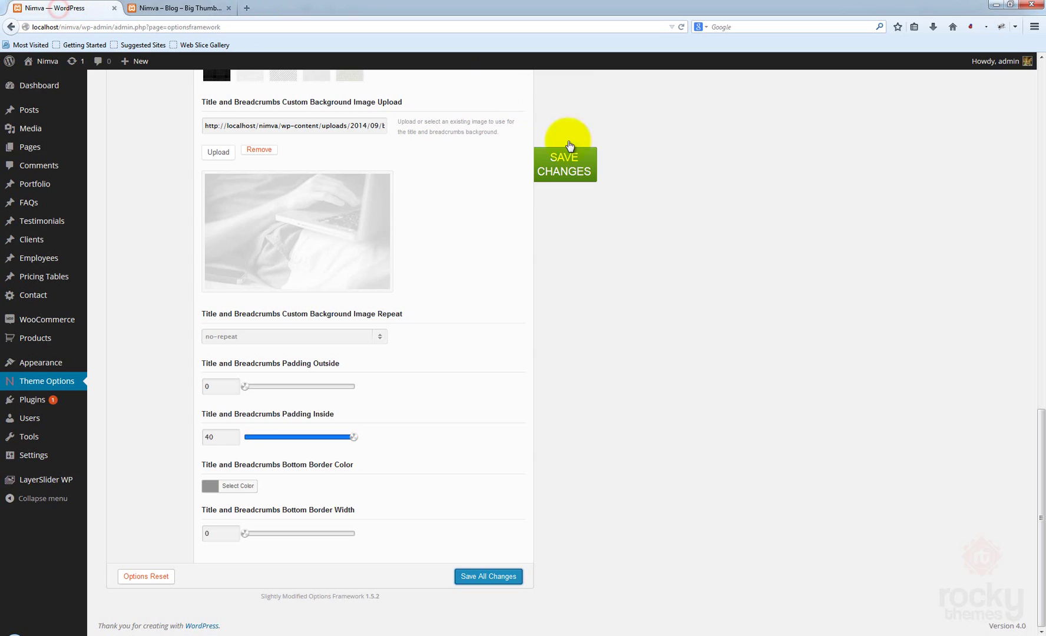
left_click(646, 306)
scroll(665, 338, "up", 15)
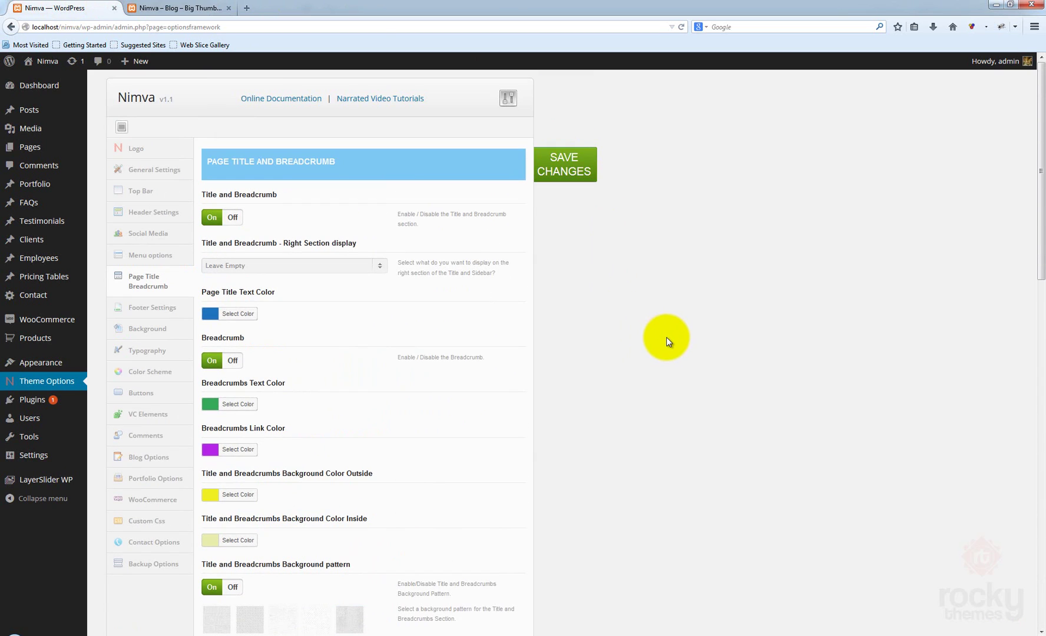